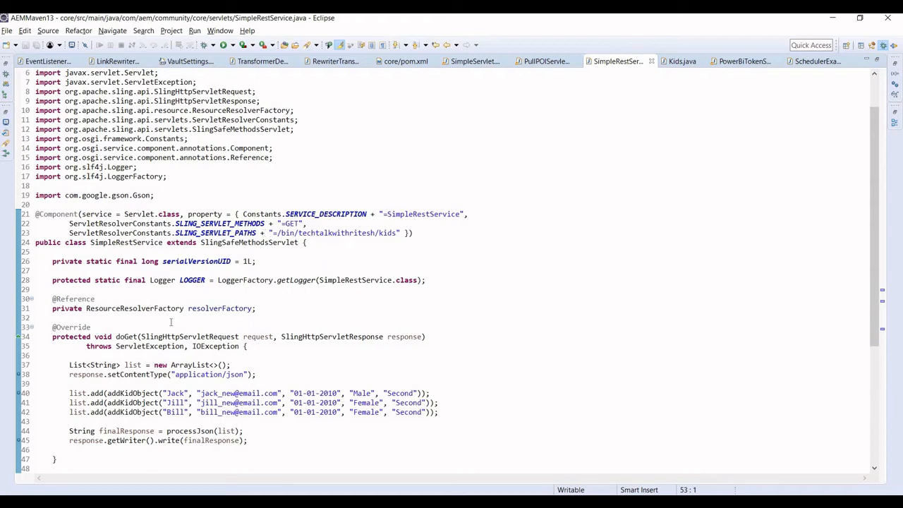
# Scroll through the SimpleRestService servlet, view the Kids class declaration, and return.
pyautogui.scroll(-3, 166, 336)
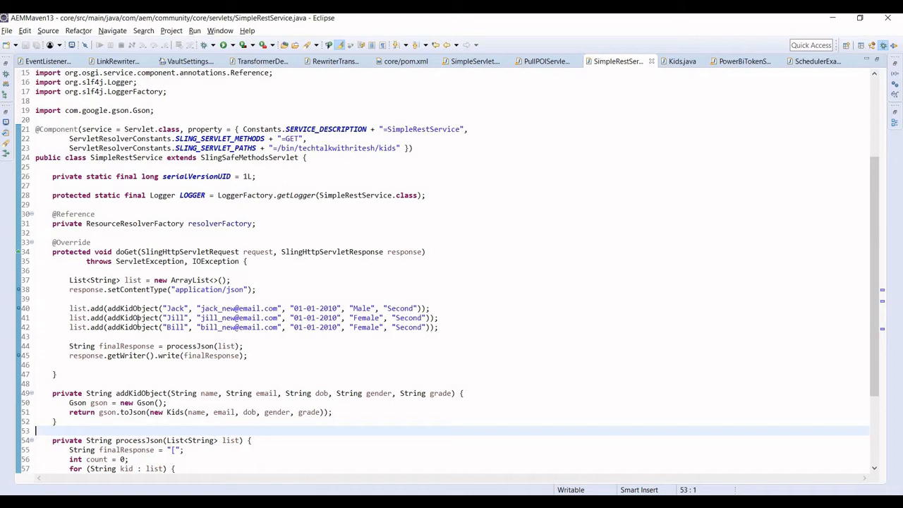
pyautogui.scroll(-3, 99, 326)
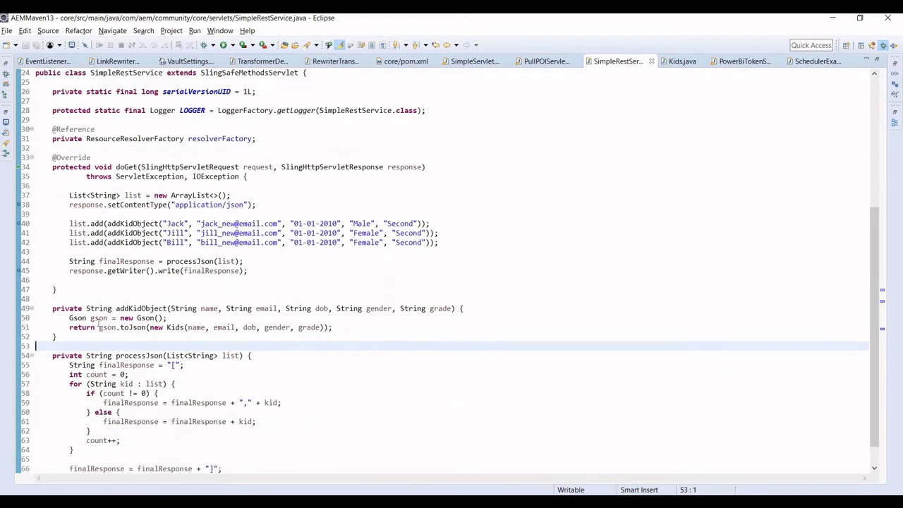
pyautogui.keyDown('ctrl'); pyautogui.click(170, 327); pyautogui.keyUp('ctrl')
pyautogui.press('Return')
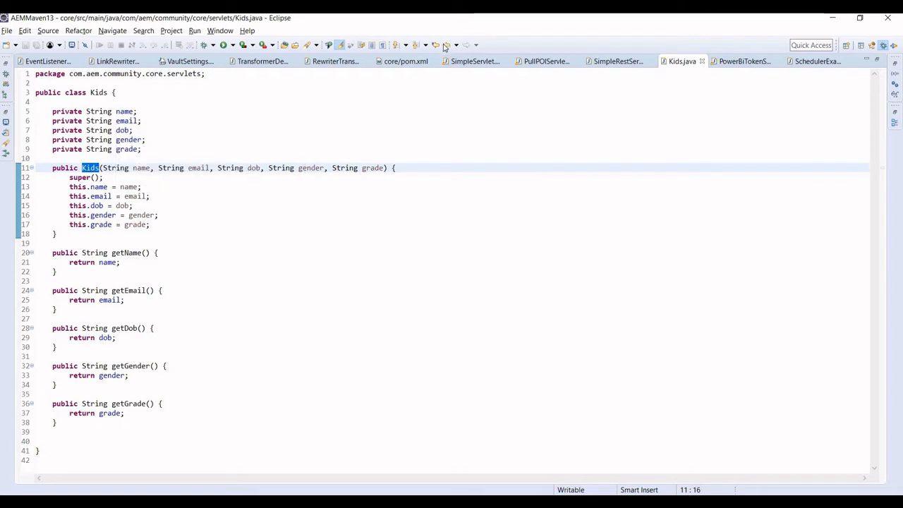
pyautogui.hotkey('alt', 'Left')
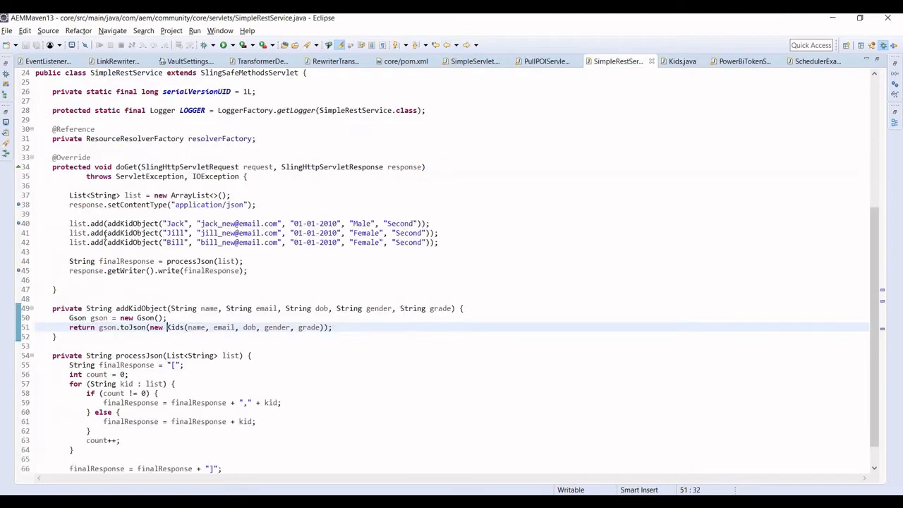
# Highlight the application/json content type and the list.add kid record lines, then switch to Chrome.
pyautogui.click(192, 204)
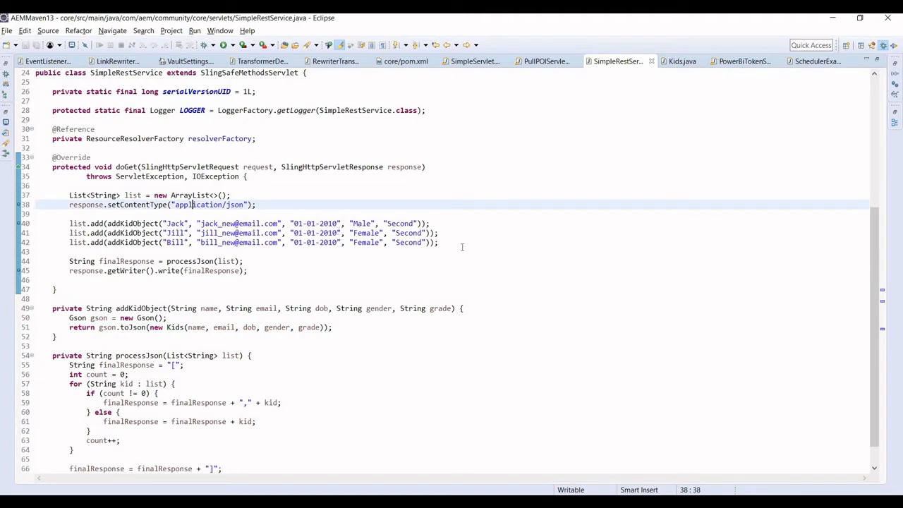
pyautogui.click(404, 250)
pyautogui.hotkey('shift', 'Up')
pyautogui.hotkey('shift', 'Up')
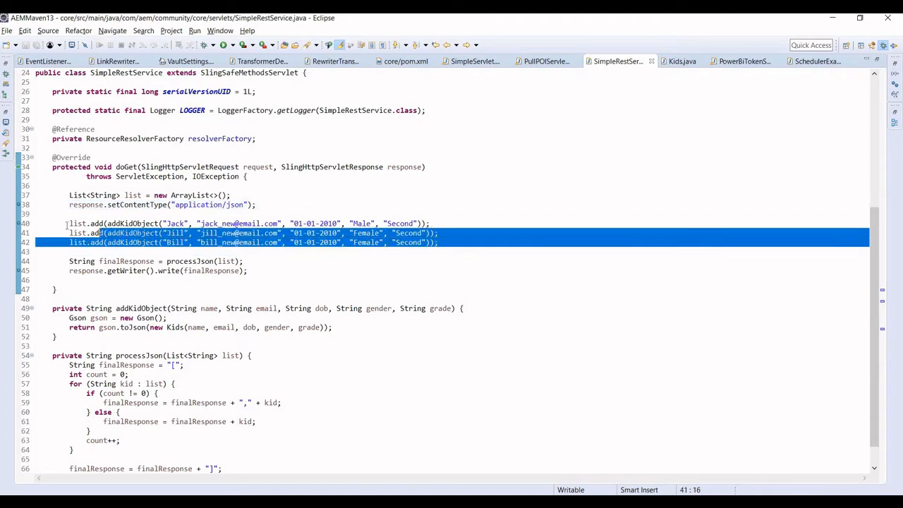
pyautogui.hotkey('shift', 'Up')
pyautogui.hotkey('shift', 'Home')
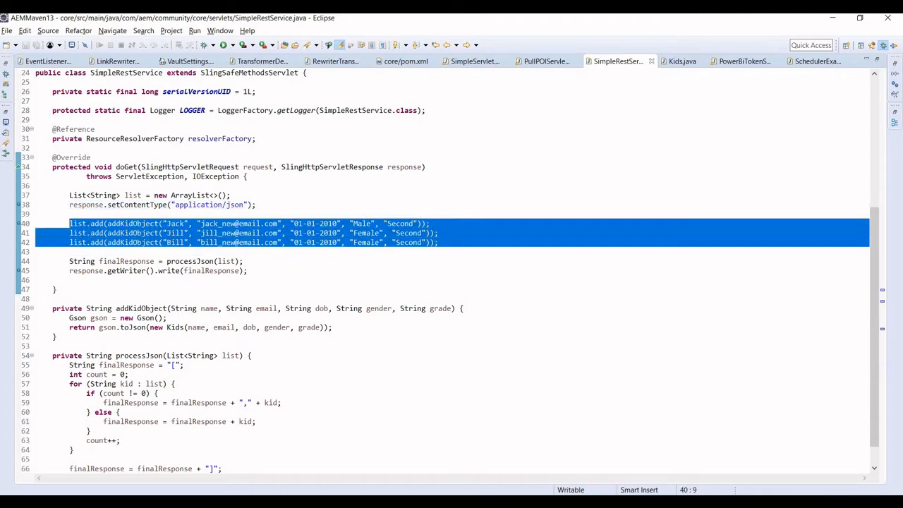
pyautogui.hotkey('alt', 'Tab')
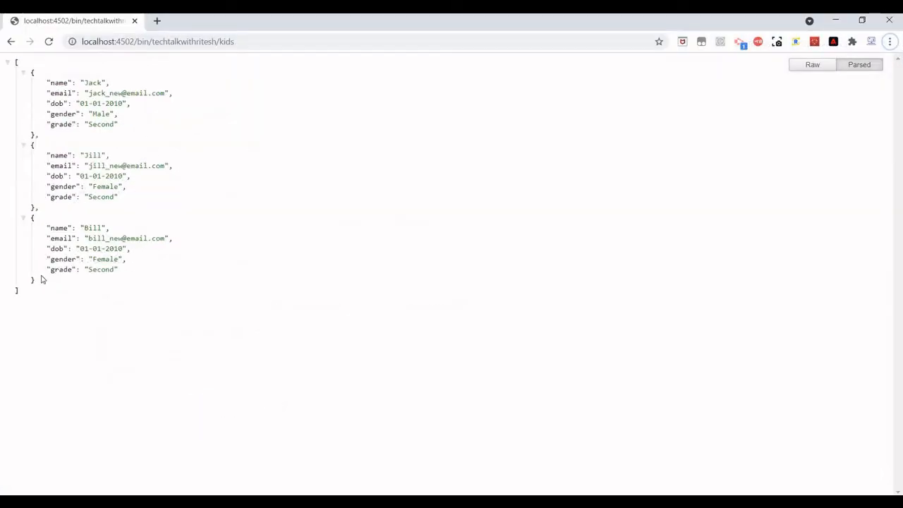
# Select the three-kid JSON output in Chrome, then move via the slide to rest-service.yaml.
pyautogui.moveTo(30, 299); pyautogui.dragTo(10, 64)
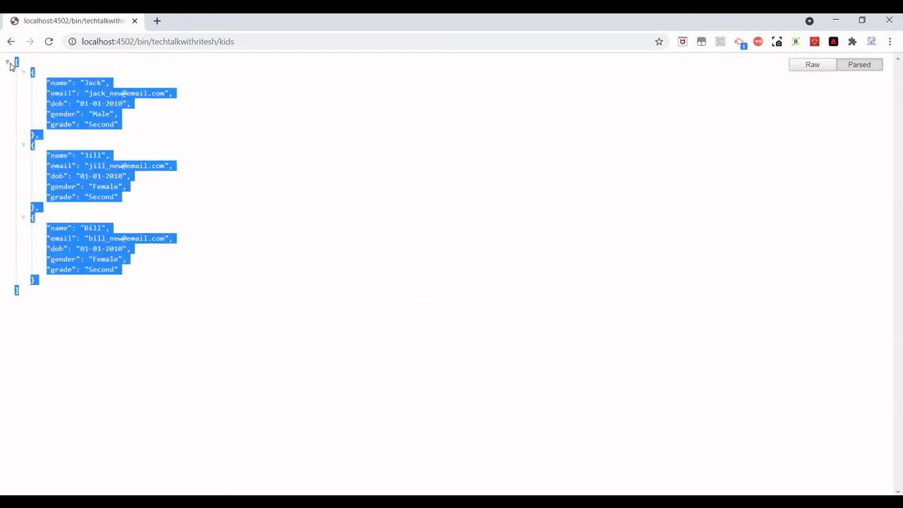
pyautogui.click(183, 146)
pyautogui.hotkey('alt', 'Tab')
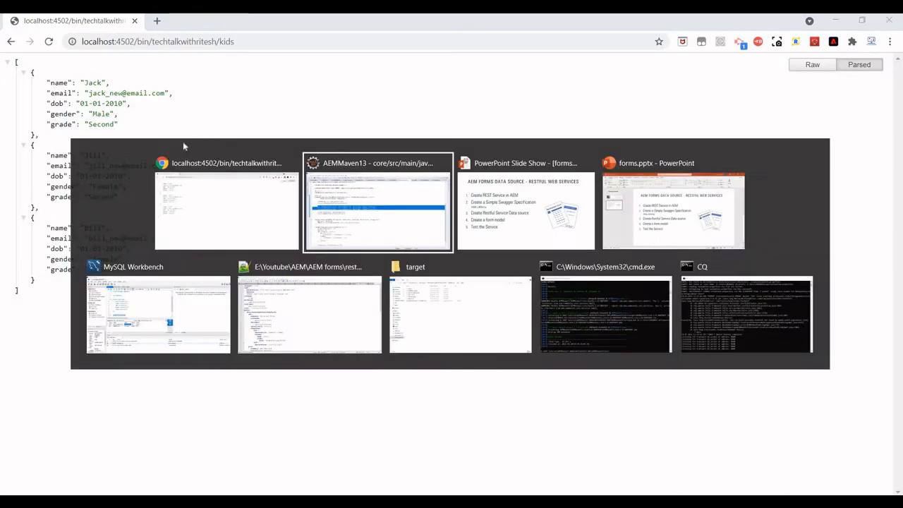
pyautogui.click(462, 225)
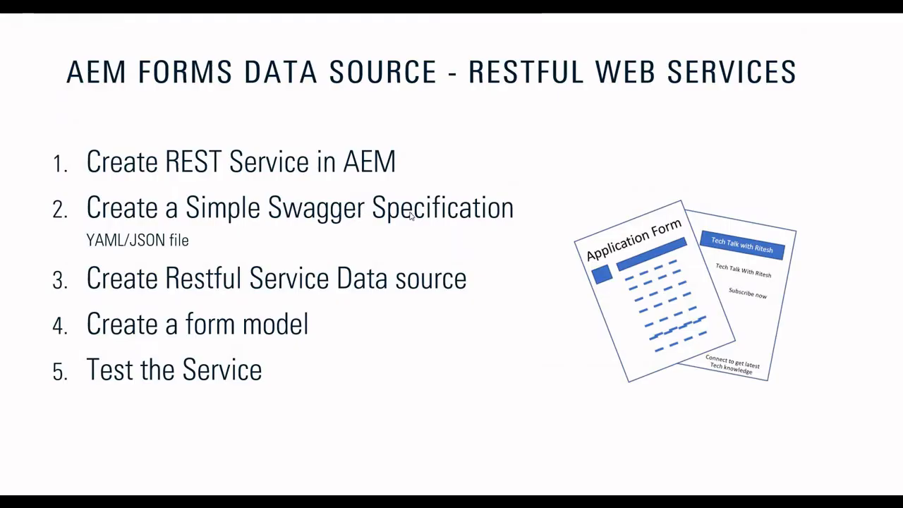
pyautogui.hotkey('alt', 'Tab')
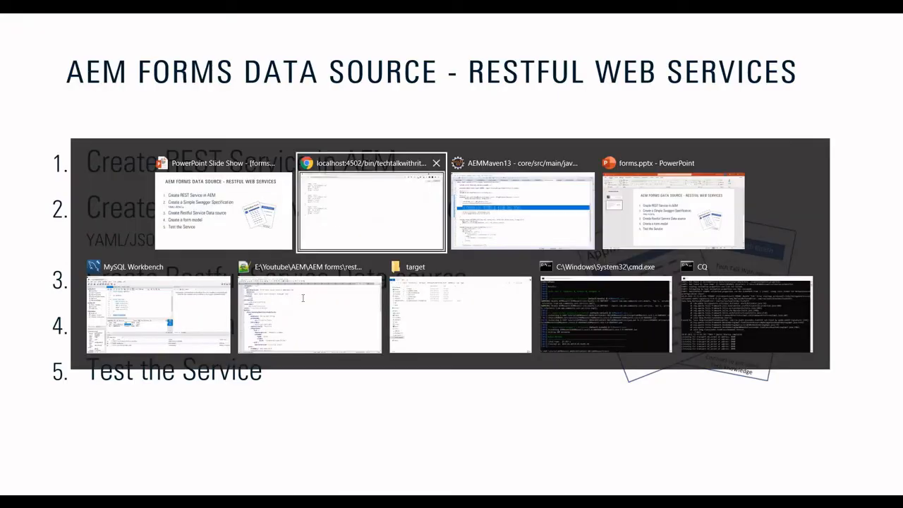
pyautogui.click(305, 302)
# Highlight the host 'localhost:4502' line and the API description, version and title lines.
pyautogui.click(223, 289)
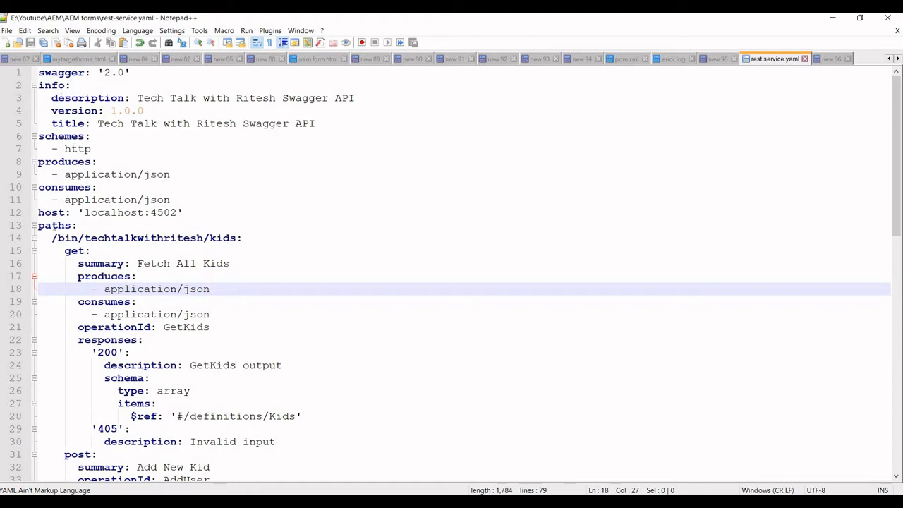
pyautogui.doubleClick(54, 213)
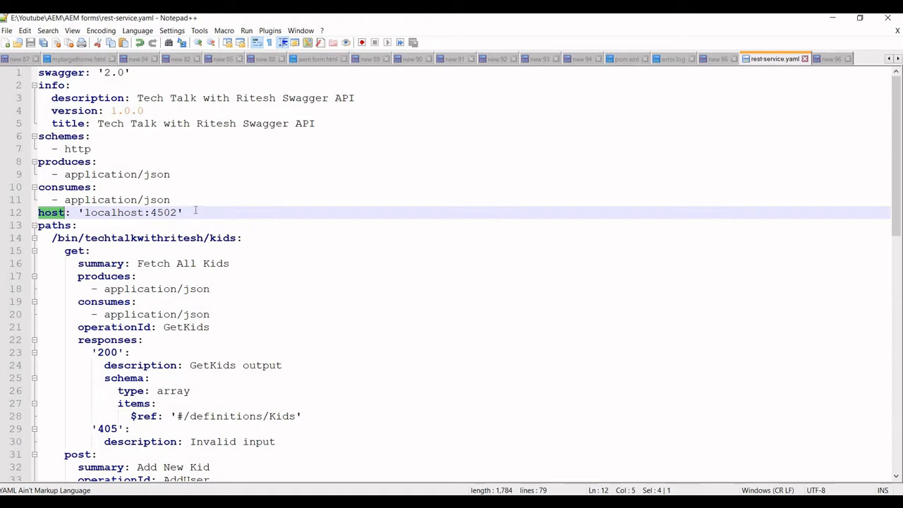
pyautogui.moveTo(184, 213); pyautogui.dragTo(37, 213)
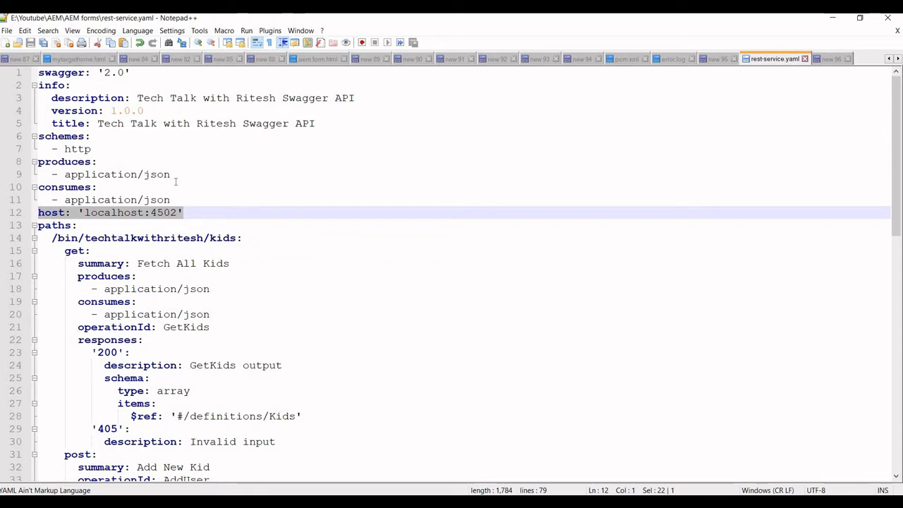
pyautogui.moveTo(180, 201); pyautogui.dragTo(92, 205)
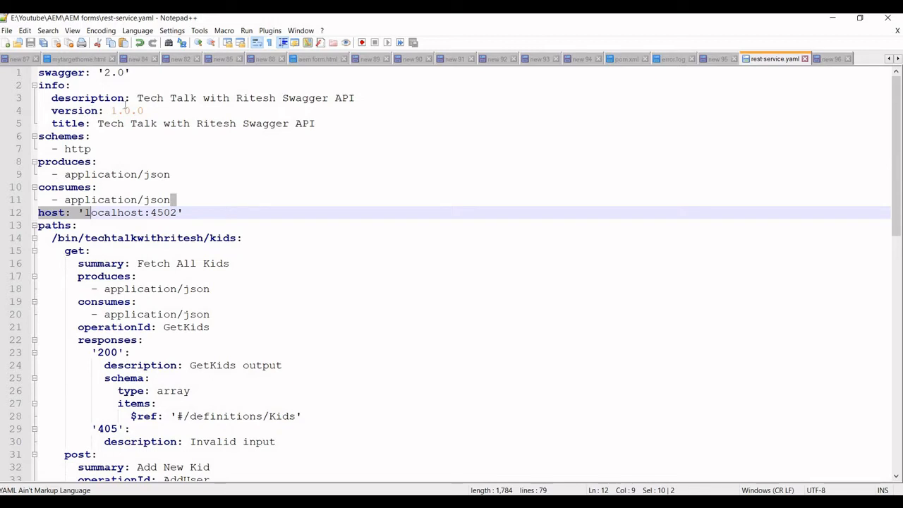
pyautogui.moveTo(316, 123); pyautogui.dragTo(51, 99)
pyautogui.scroll(-1, 84, 251)
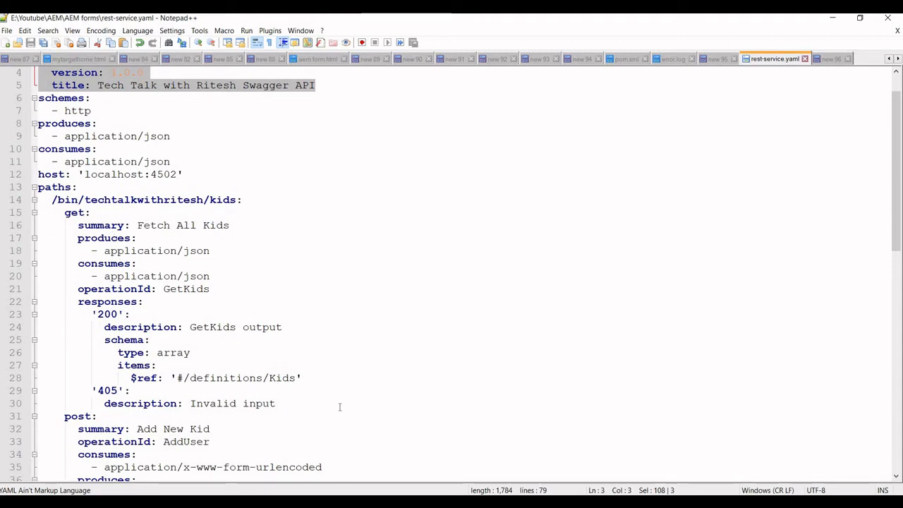
pyautogui.hotkey('alt', 'Tab')
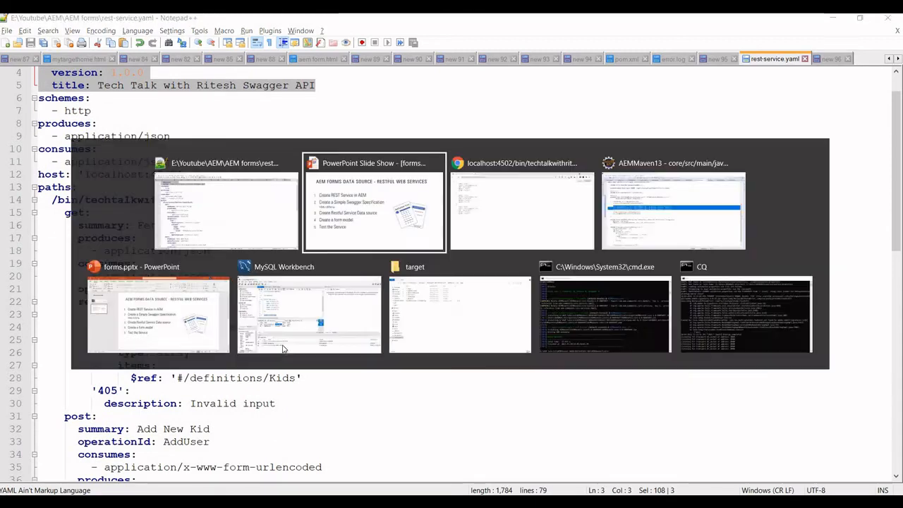
# In Eclipse, highlight the servlet path /bin/techtalkwithritesh/kids, then return to Notepad++.
pyautogui.hotkey('alt', 'Tab')
pyautogui.hotkey('alt', 'Tab')
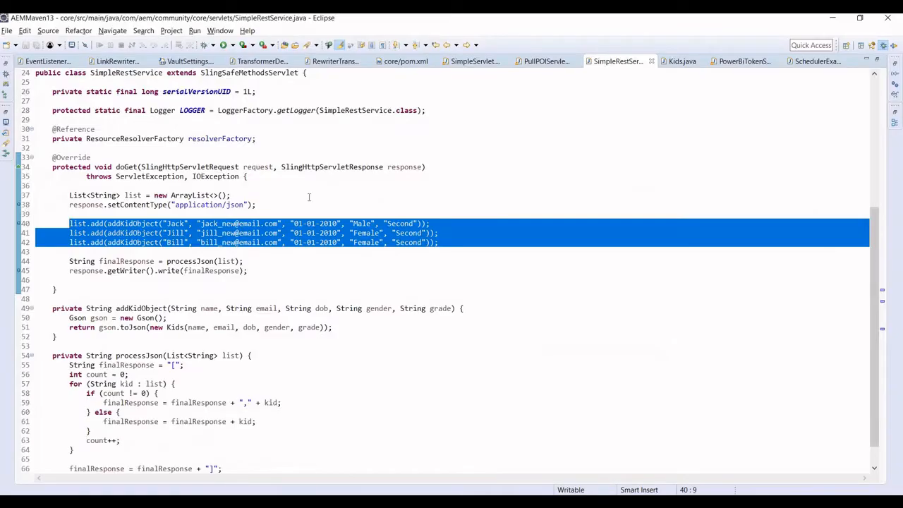
pyautogui.press('Right')
pyautogui.scroll(6, 296, 191)
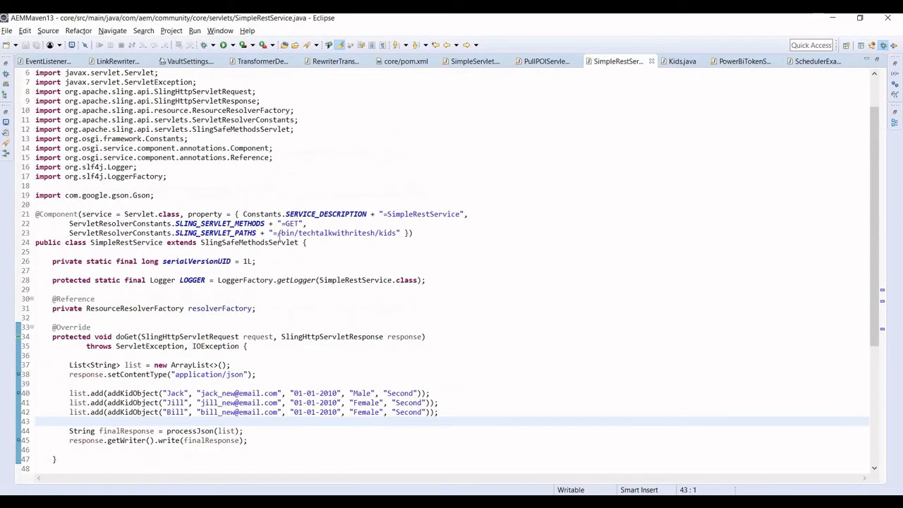
pyautogui.moveTo(277, 233); pyautogui.dragTo(388, 234)
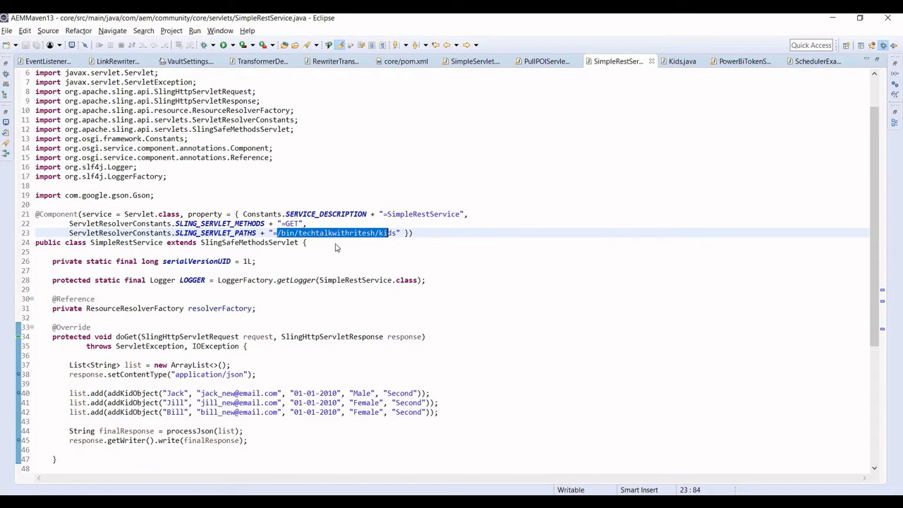
pyautogui.hotkey('alt', 'Tab')
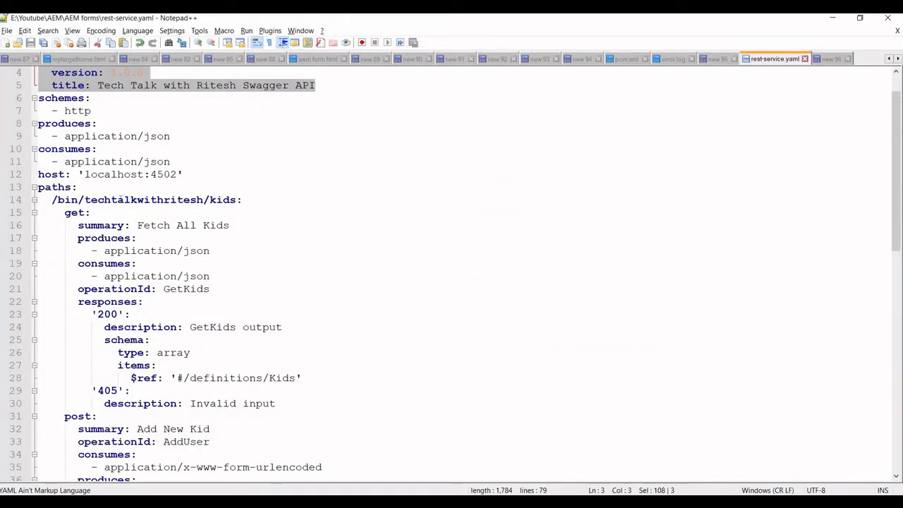
# Highlight the get and post operations under the kids path and the Kids/405 response lines.
pyautogui.moveTo(237, 199); pyautogui.dragTo(116, 200)
pyautogui.scroll(-1, 85, 188)
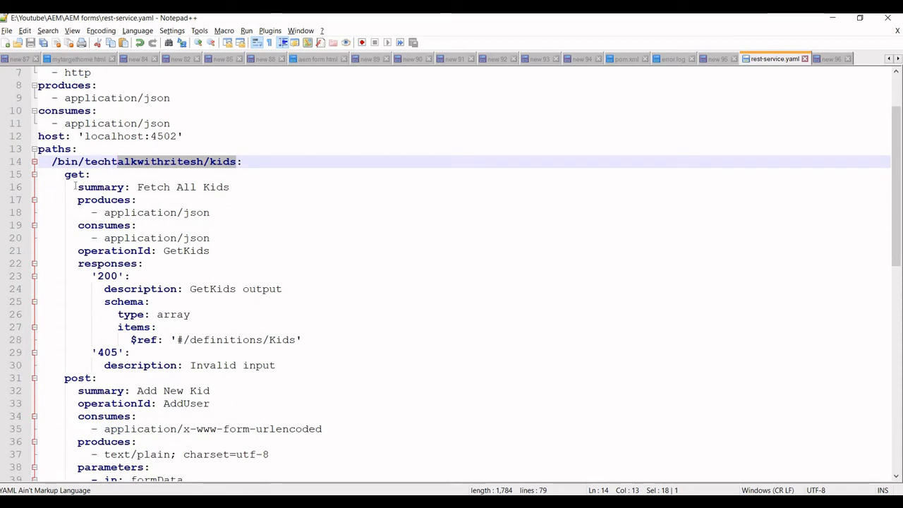
pyautogui.doubleClick(73, 175)
pyautogui.doubleClick(77, 378)
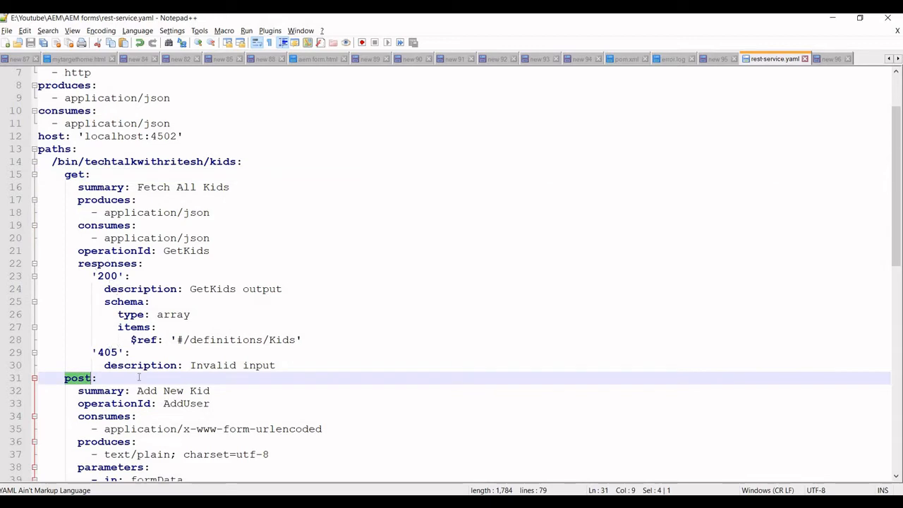
pyautogui.moveTo(275, 366); pyautogui.dragTo(154, 319)
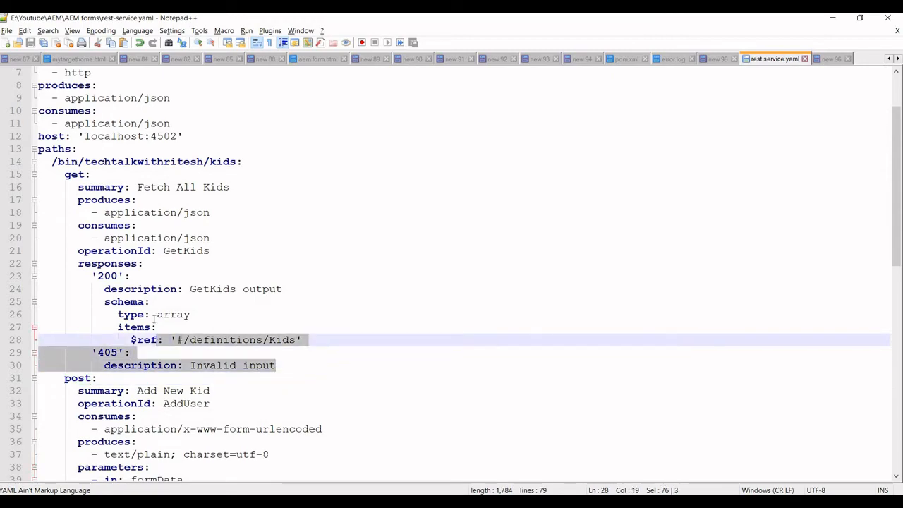
pyautogui.scroll(-5, 129, 262)
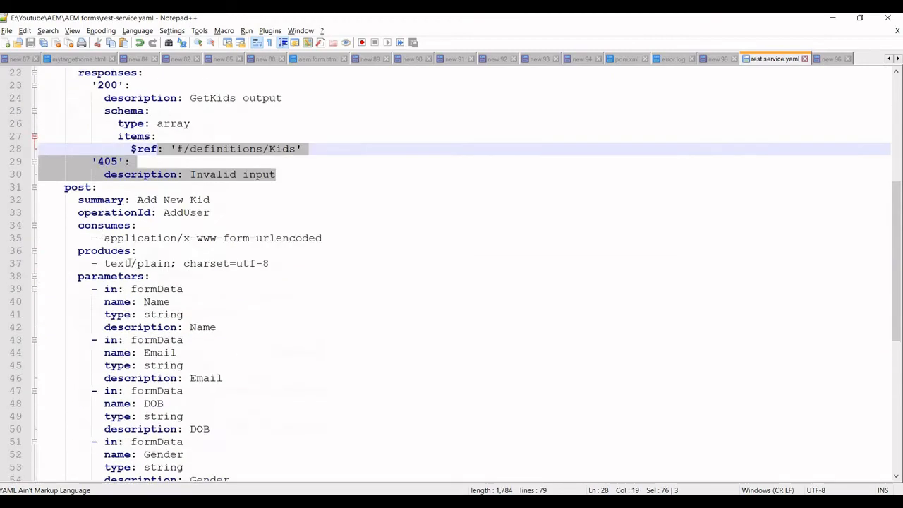
pyautogui.scroll(2, 127, 216)
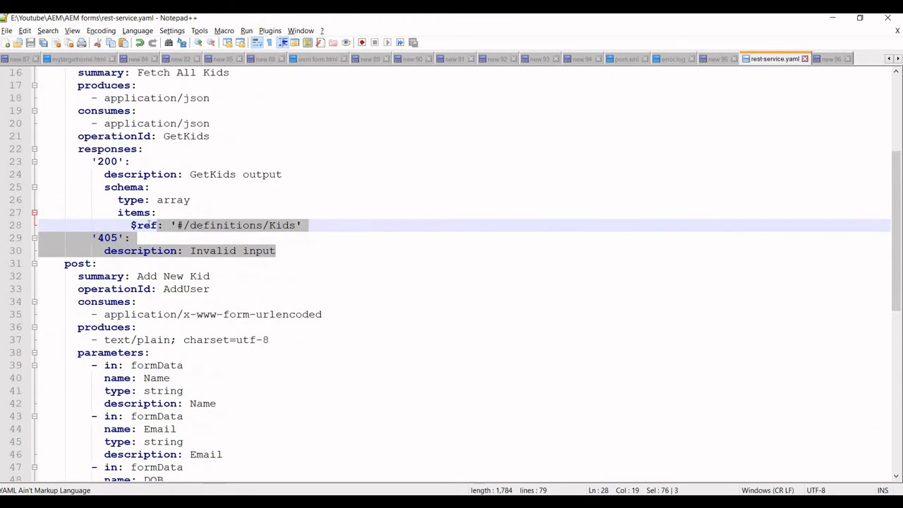
pyautogui.scroll(3, 155, 224)
pyautogui.scroll(-2, 121, 199)
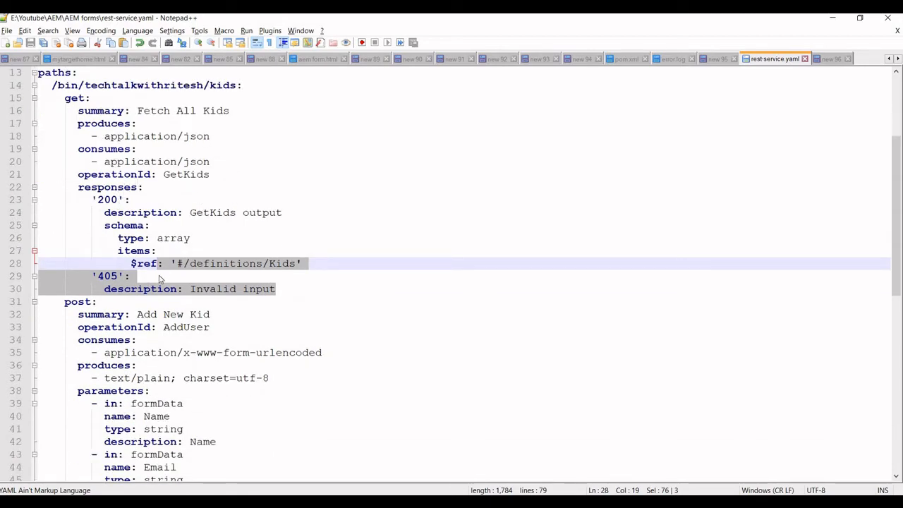
pyautogui.scroll(-3, 110, 239)
pyautogui.scroll(-2, 132, 244)
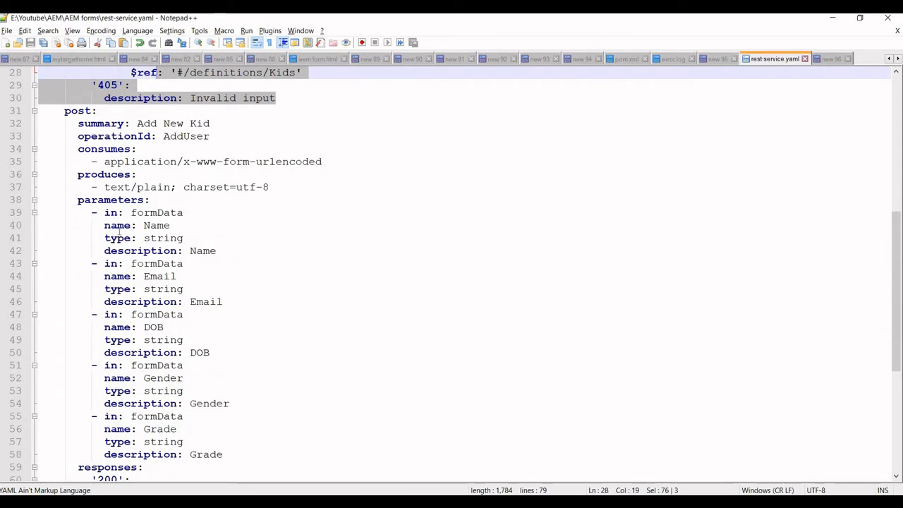
# Select the POST formData parameters and the Kids definition, then bring up the steps slide.
pyautogui.moveTo(78, 213); pyautogui.dragTo(183, 416)
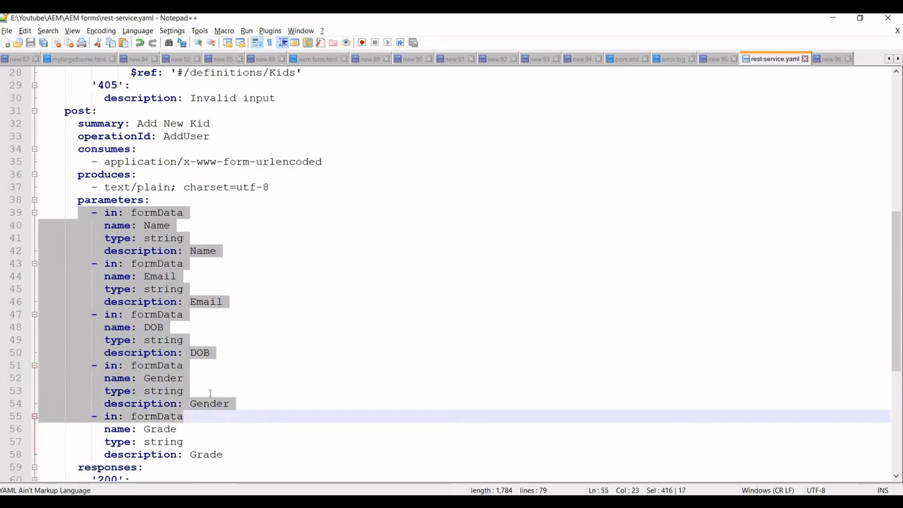
pyautogui.scroll(-7, 209, 393)
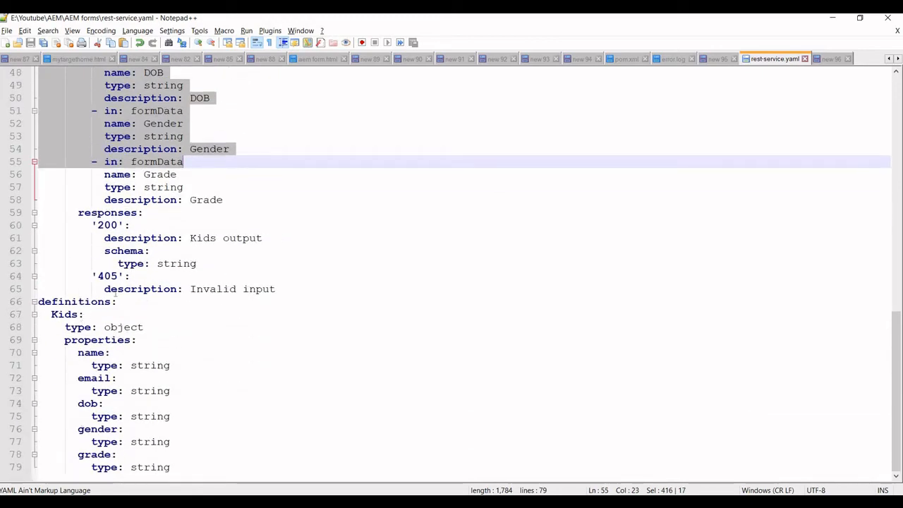
pyautogui.doubleClick(65, 314)
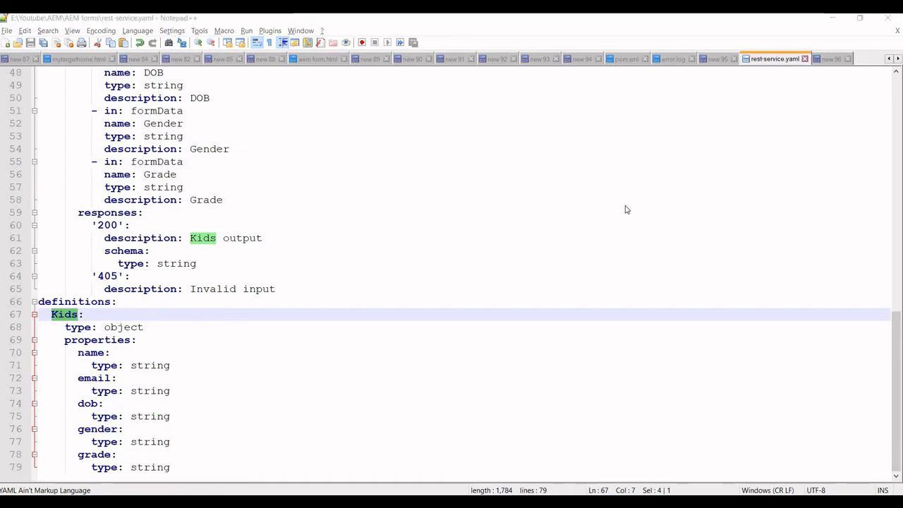
pyautogui.hotkey('alt', 'Tab')
pyautogui.hotkey('alt', 'Tab')
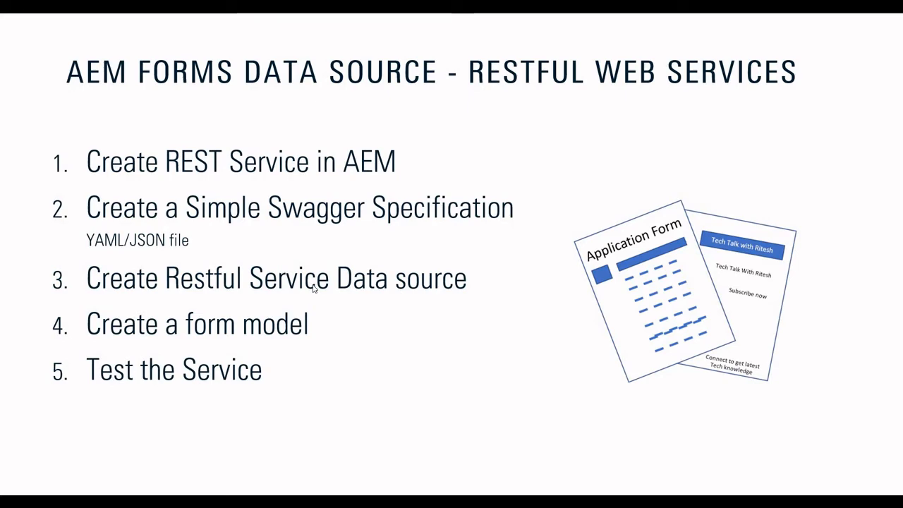
pyautogui.hotkey('alt', 'Tab')
pyautogui.hotkey('alt', 'Tab')
pyautogui.hotkey('alt', 'Tab')
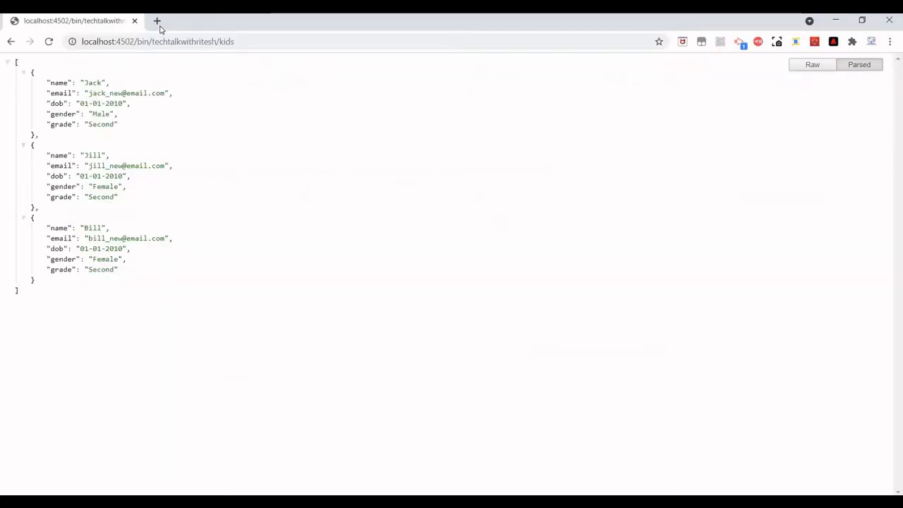
# Open the AEM start page at localhost:4502 in a new Chrome tab.
pyautogui.click(159, 28)
pyautogui.write('lo')
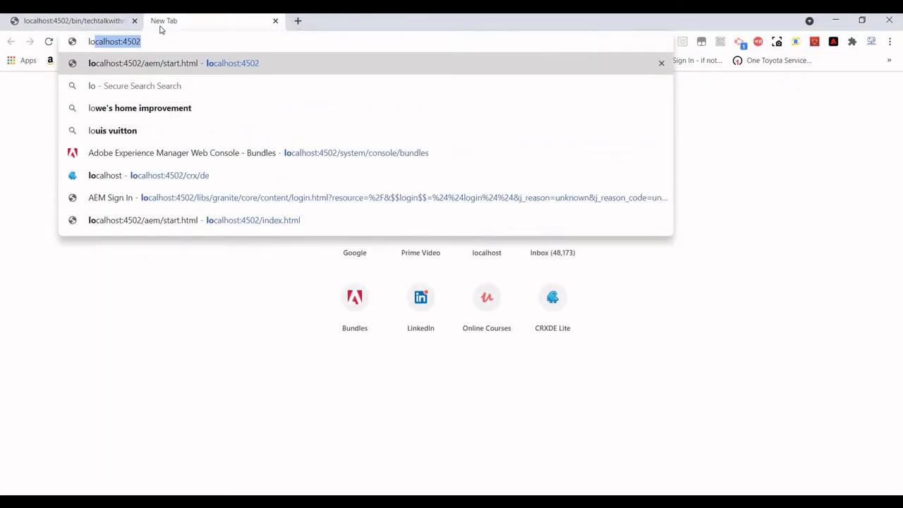
pyautogui.press('Return')
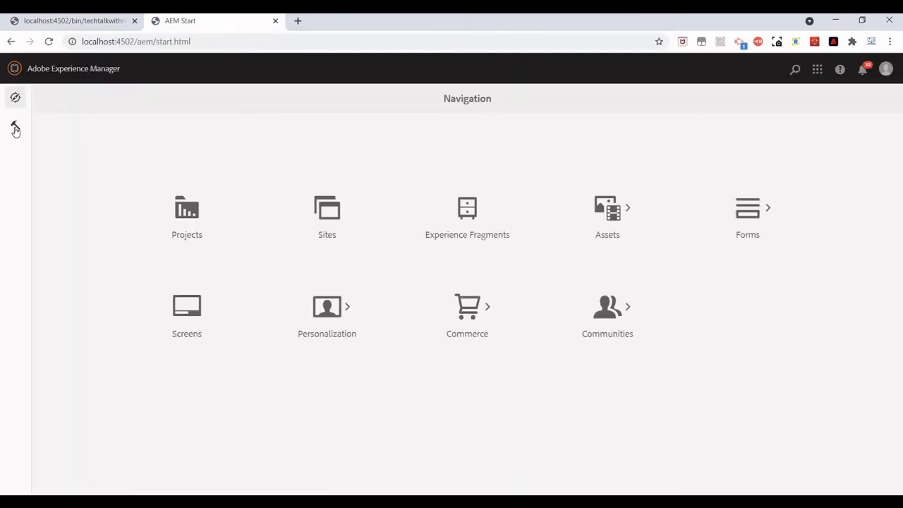
# Under Tools > Cloud Services > Data Sources, start a new configuration in the global folder.
pyautogui.click(15, 129)
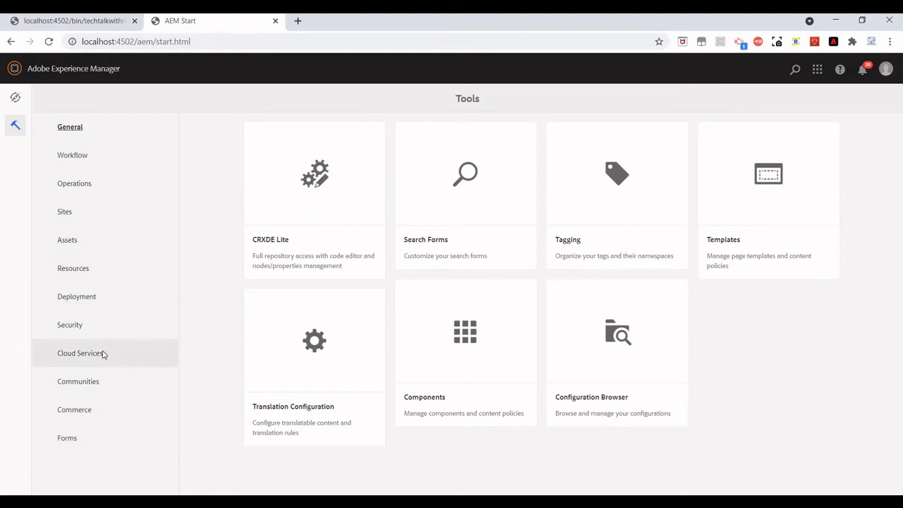
pyautogui.click(172, 346)
pyautogui.scroll(-3, 657, 409)
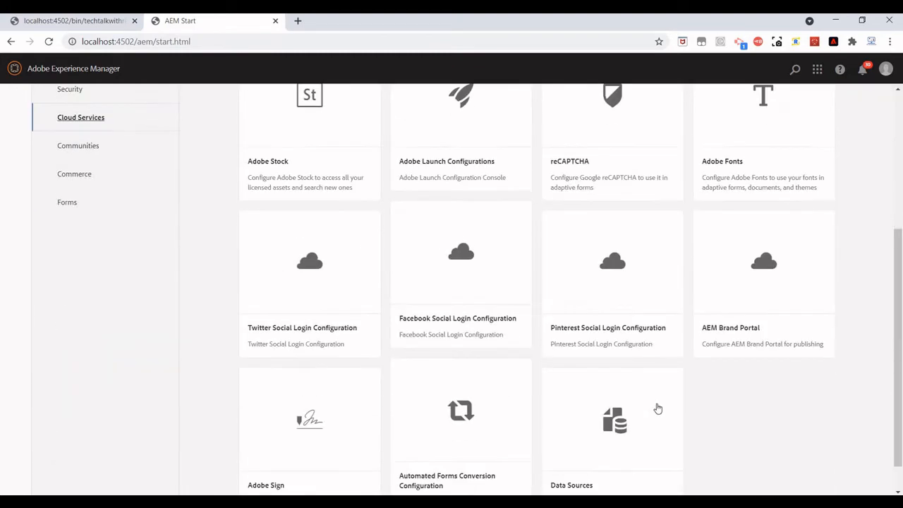
pyautogui.scroll(-1, 656, 406)
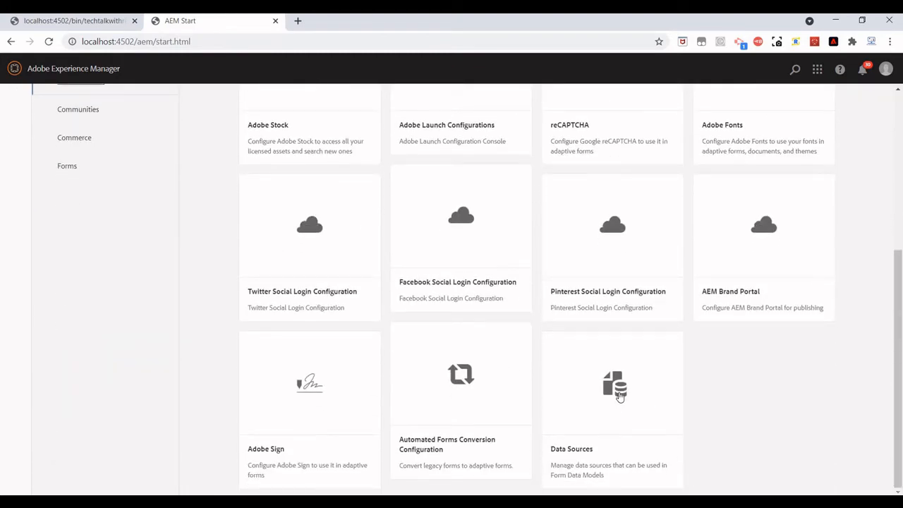
pyautogui.click(619, 397)
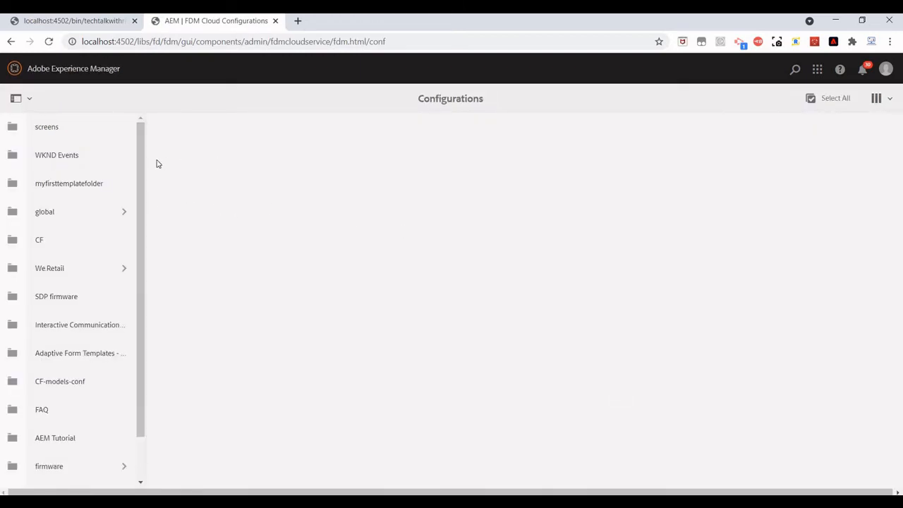
pyautogui.click(58, 214)
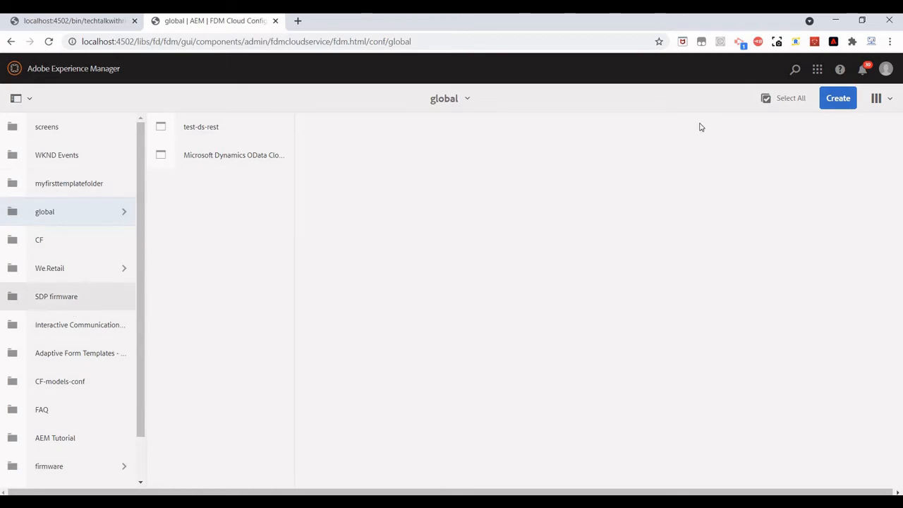
pyautogui.click(851, 104)
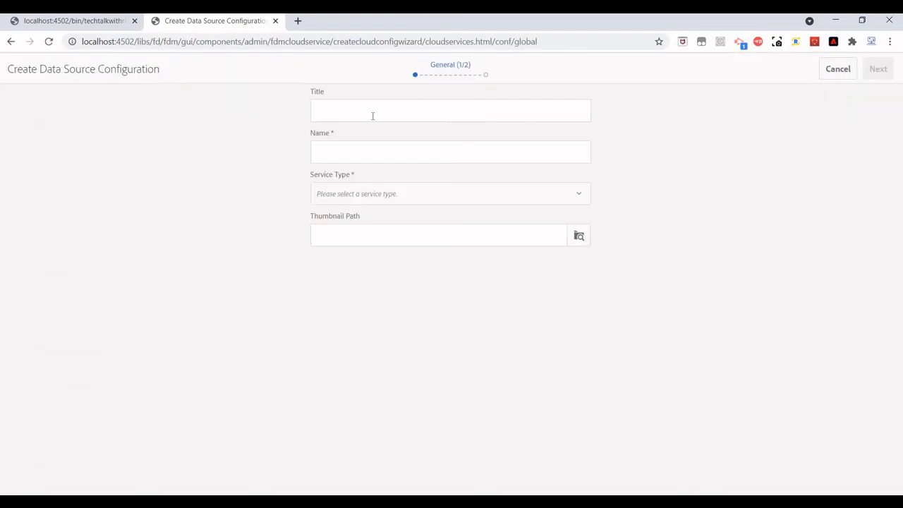
# Title the data source 'tech talk restful data source', choose RESTful Service type, and go Next.
pyautogui.click(368, 110)
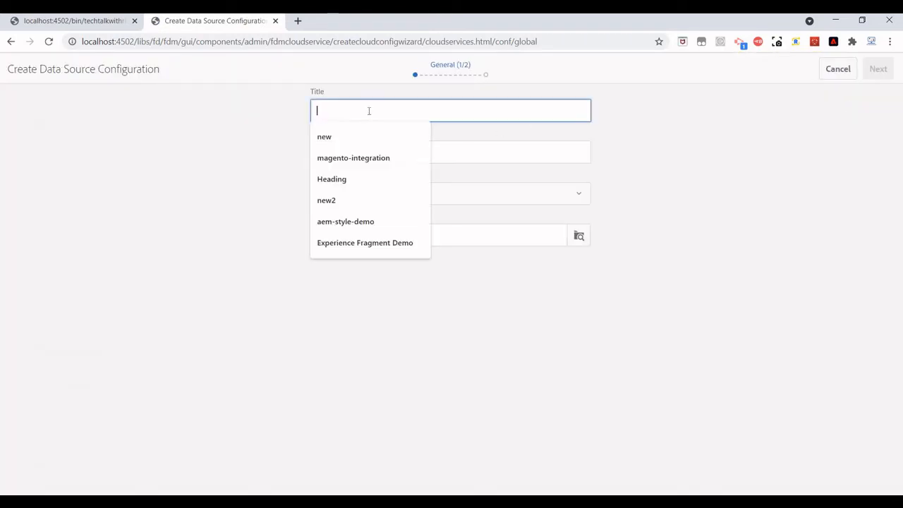
pyautogui.write('tech')
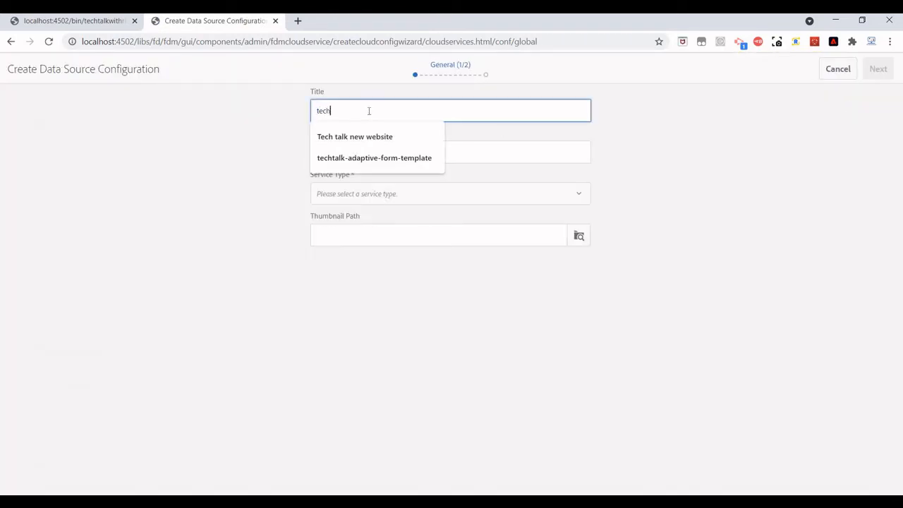
pyautogui.write(' talk r')
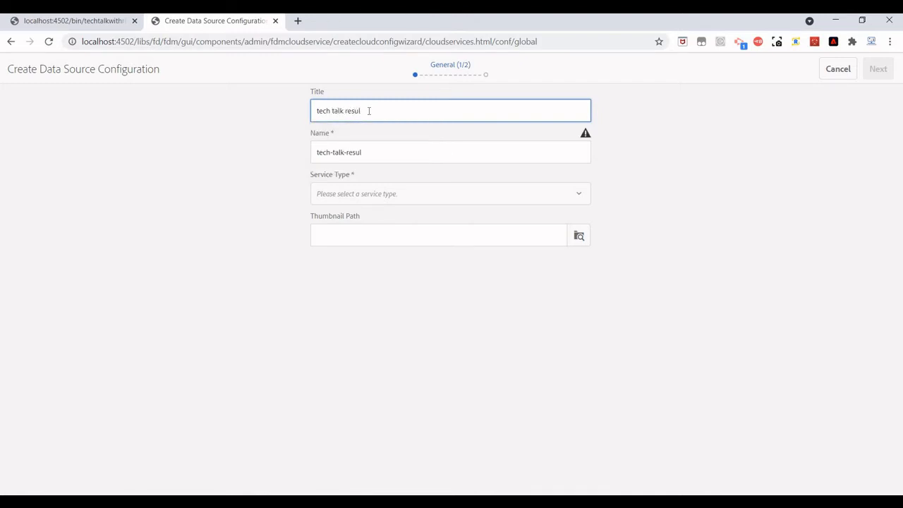
pyautogui.write('esul')
pyautogui.press('BackSpace')
pyautogui.press('BackSpace')
pyautogui.write('tful data source')
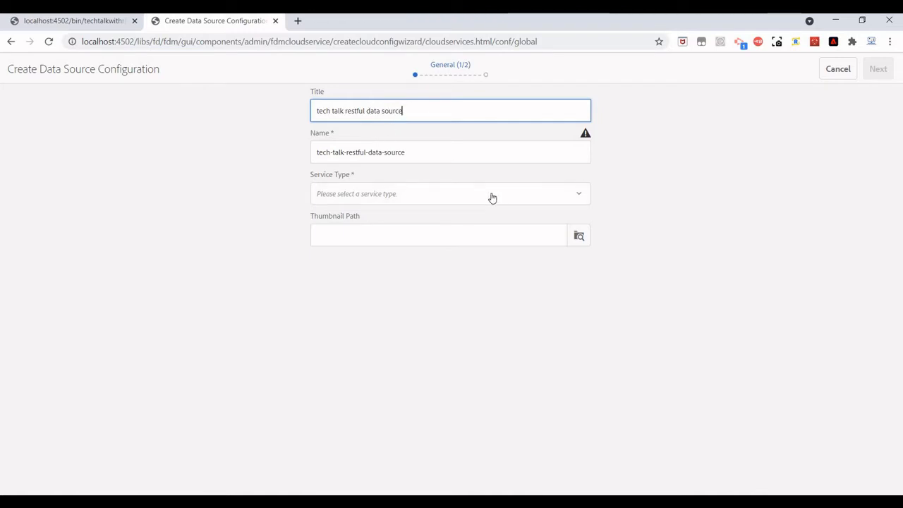
pyautogui.click(442, 202)
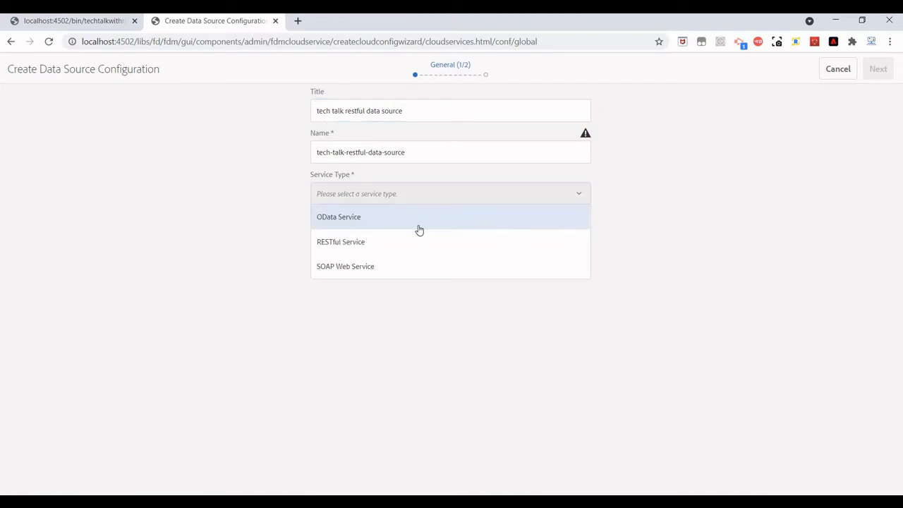
pyautogui.click(361, 250)
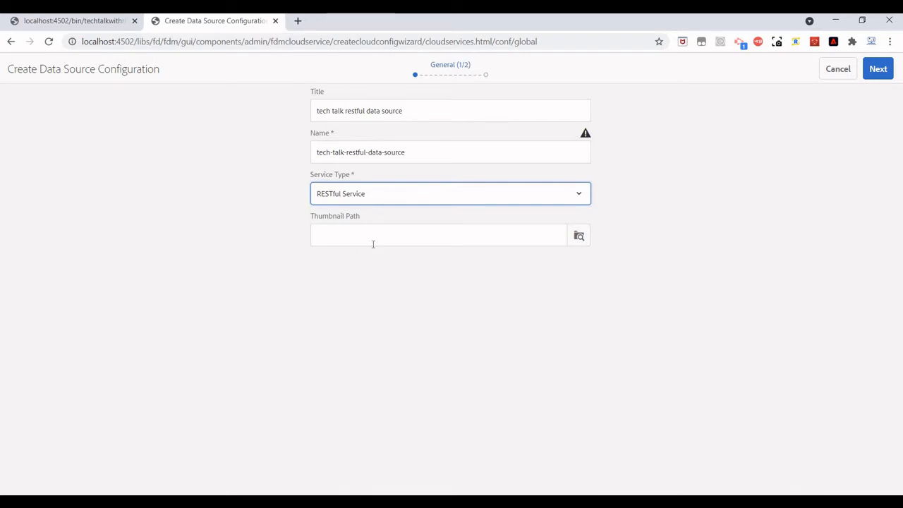
pyautogui.click(879, 70)
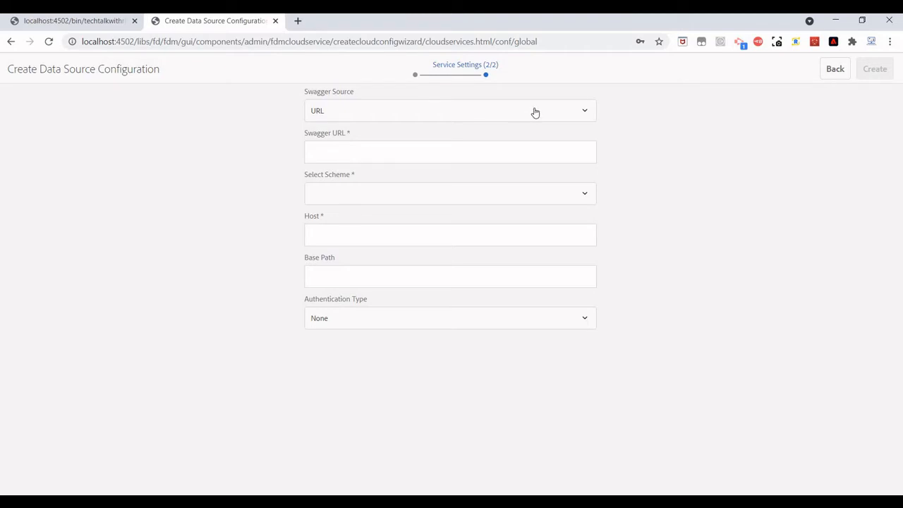
# Set the Swagger Source to FILE, briefly checking the kids JSON tab.
pyautogui.click(462, 118)
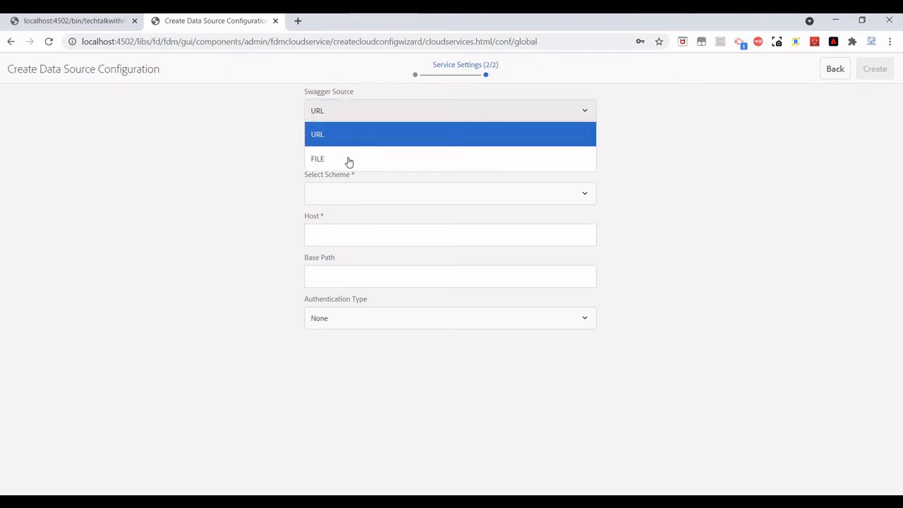
pyautogui.click(347, 155)
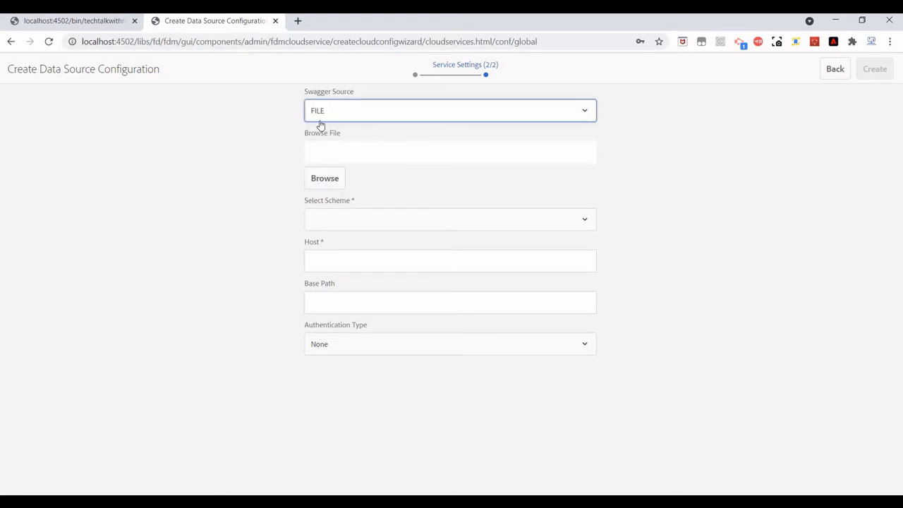
pyautogui.click(72, 23)
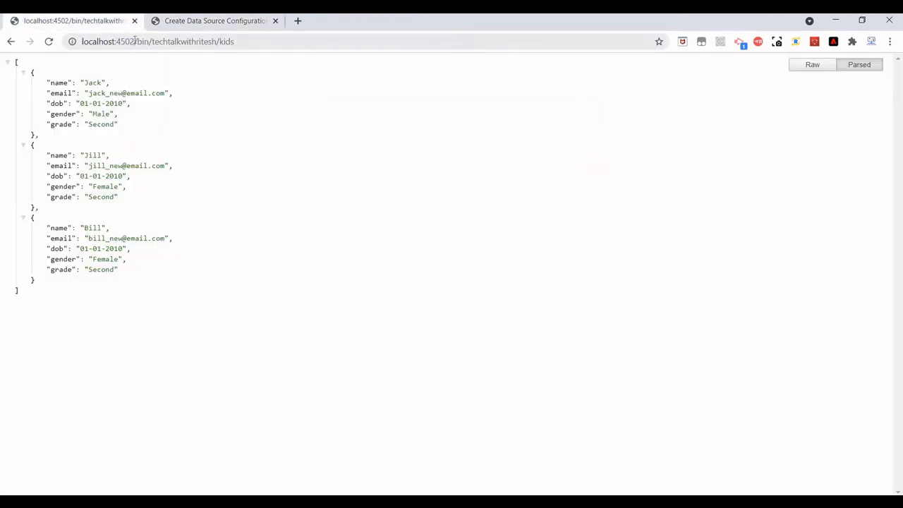
pyautogui.click(204, 23)
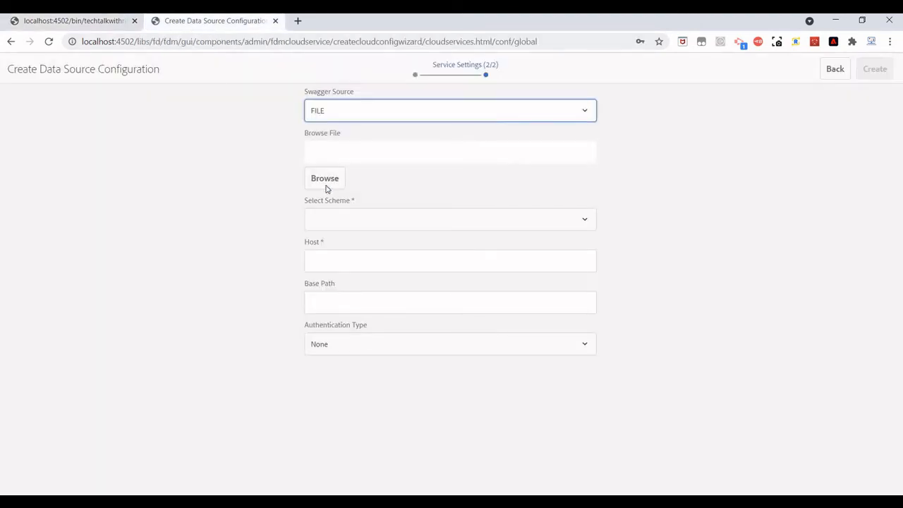
# Load rest-service.yaml from E:\Youtube\AEM\AEM forms as the Swagger file.
pyautogui.click(325, 185)
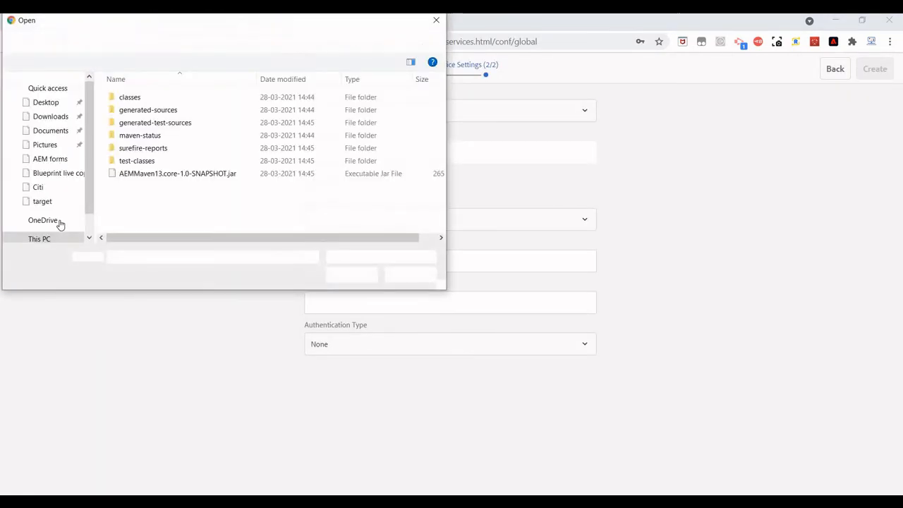
pyautogui.click(70, 207)
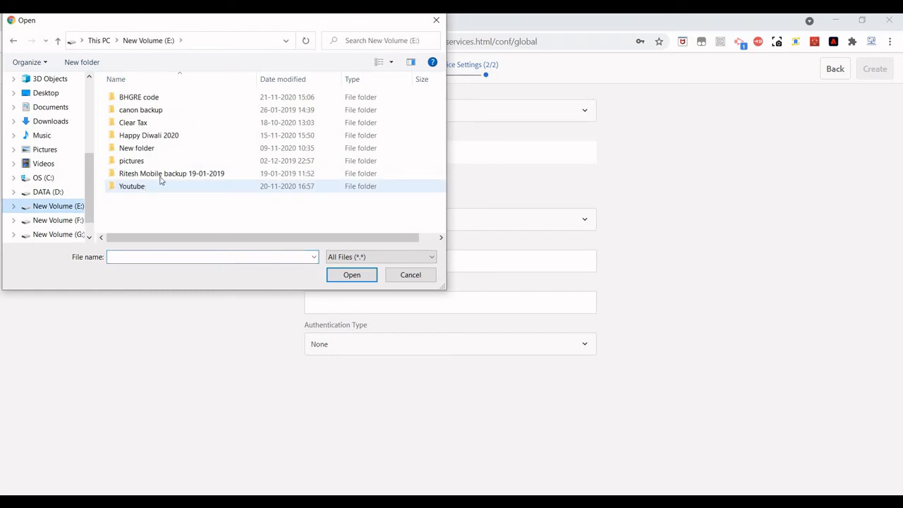
pyautogui.doubleClick(159, 185)
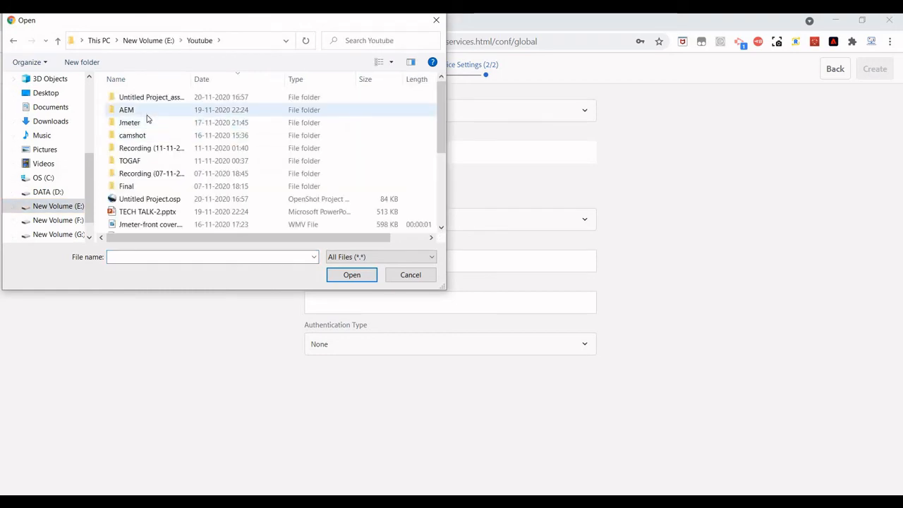
pyautogui.doubleClick(145, 111)
pyautogui.doubleClick(159, 99)
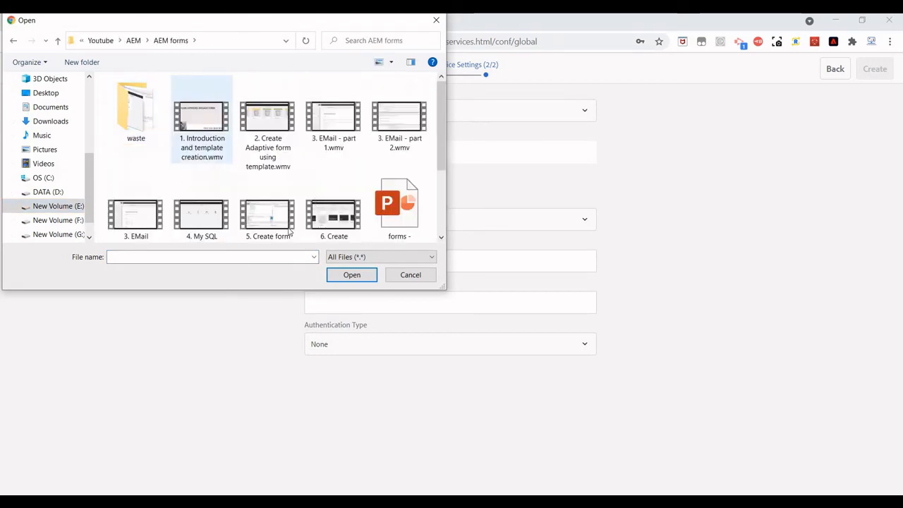
pyautogui.scroll(-2, 290, 232)
pyautogui.doubleClick(266, 203)
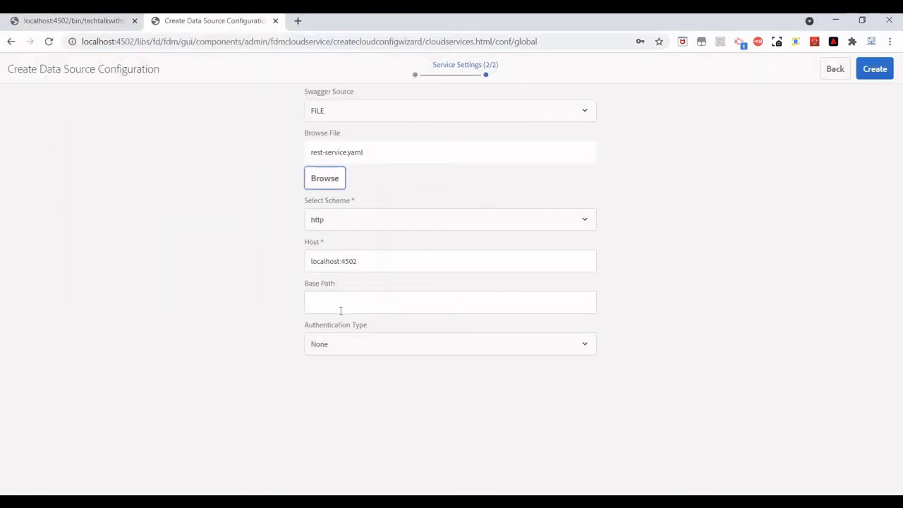
pyautogui.click(98, 25)
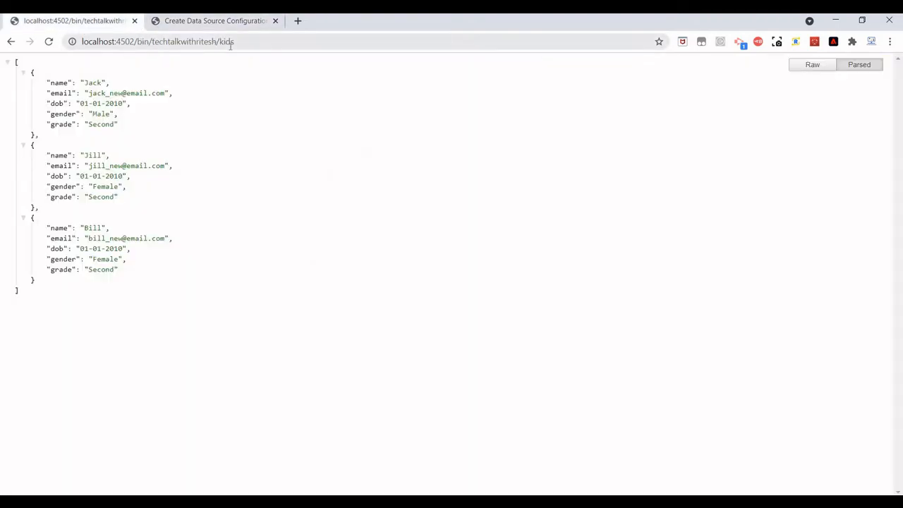
# Check the kids service address in the JSON tab, then list the data source's authentication types.
pyautogui.click(138, 49)
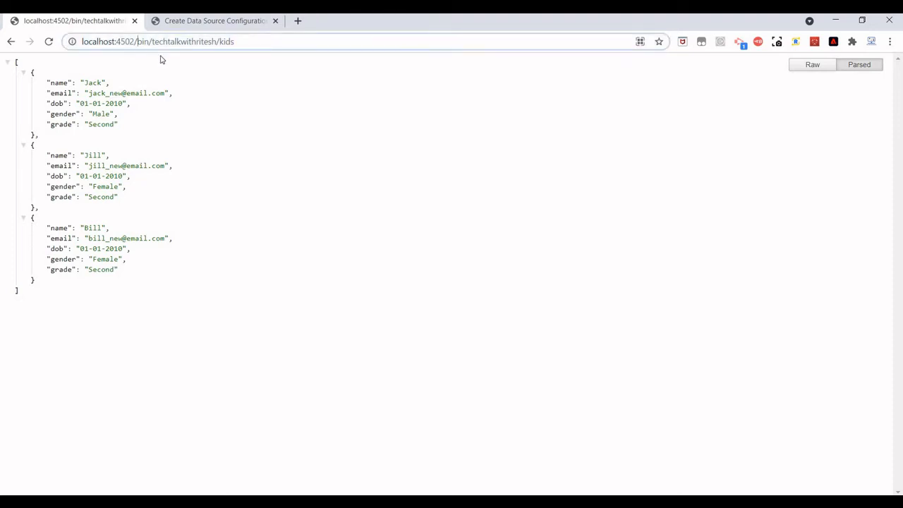
pyautogui.write('v1/')
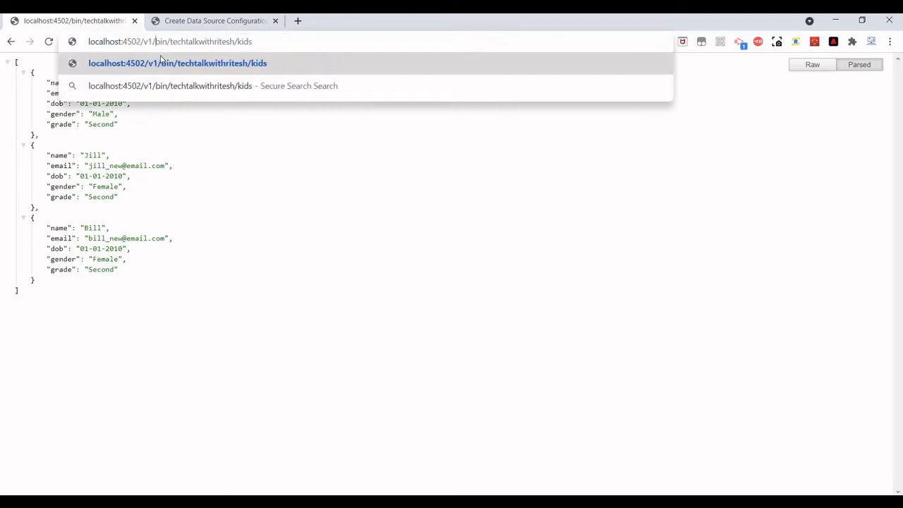
pyautogui.press('BackSpace')
pyautogui.press('BackSpace')
pyautogui.press('BackSpace')
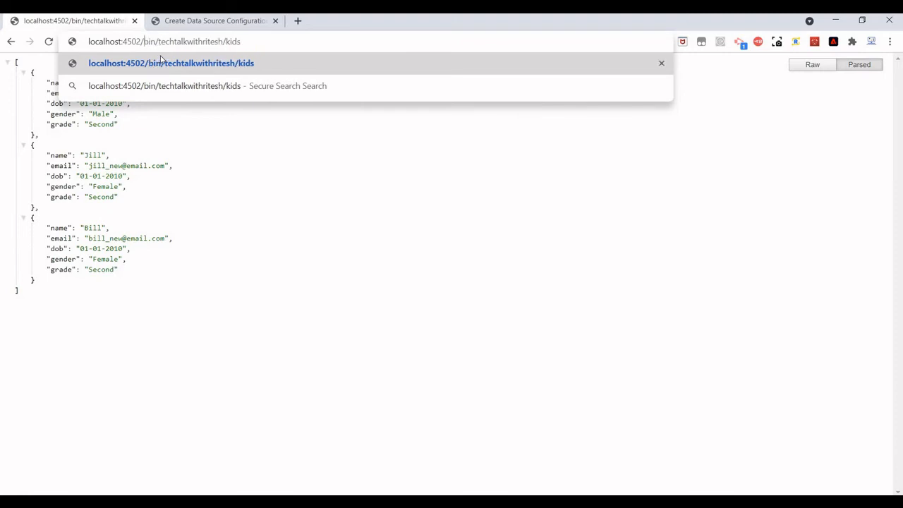
pyautogui.hotkey('ctrl', 'Tab')
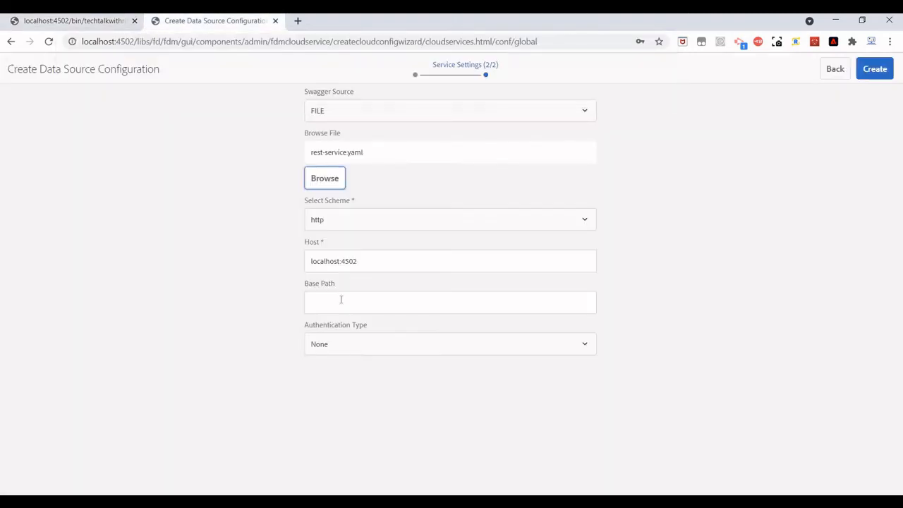
pyautogui.click(363, 352)
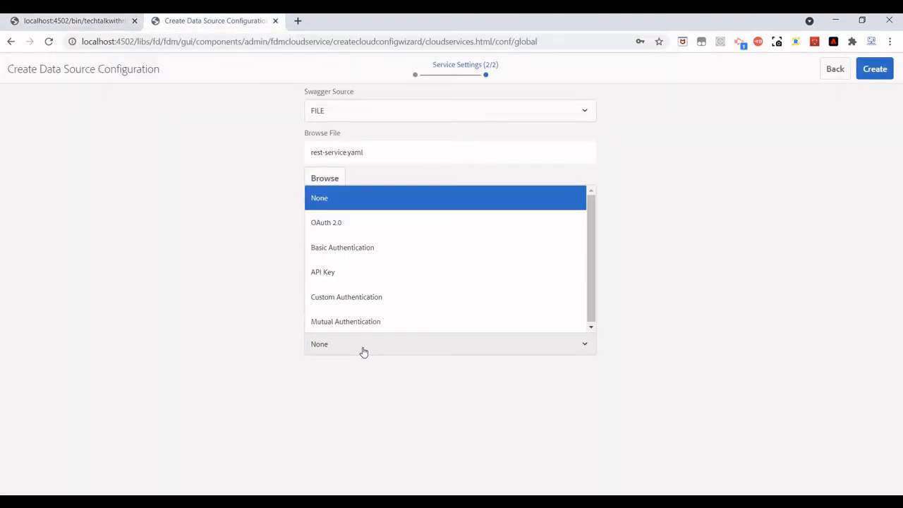
# Choose Basic Authentication, enter the username and password, and create the data source.
pyautogui.click(350, 251)
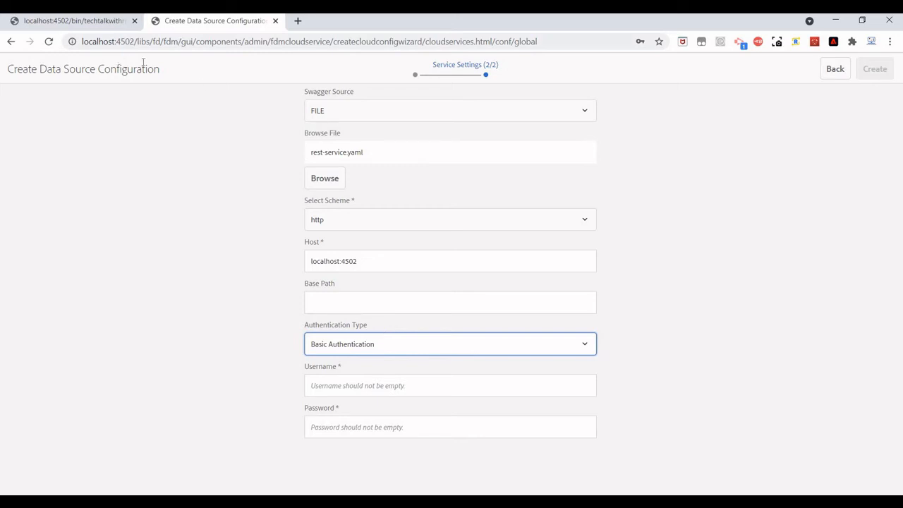
pyautogui.click(346, 386)
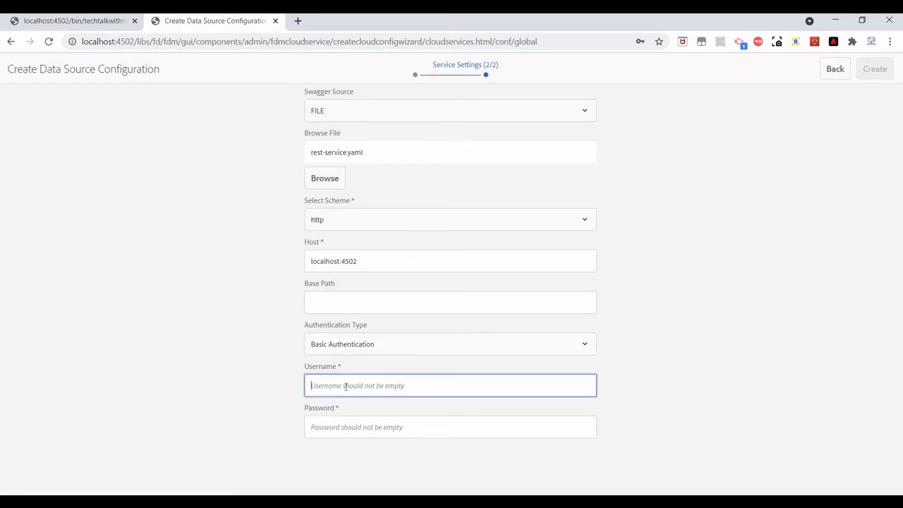
pyautogui.write('admin')
pyautogui.press('Tab')
pyautogui.write('a')
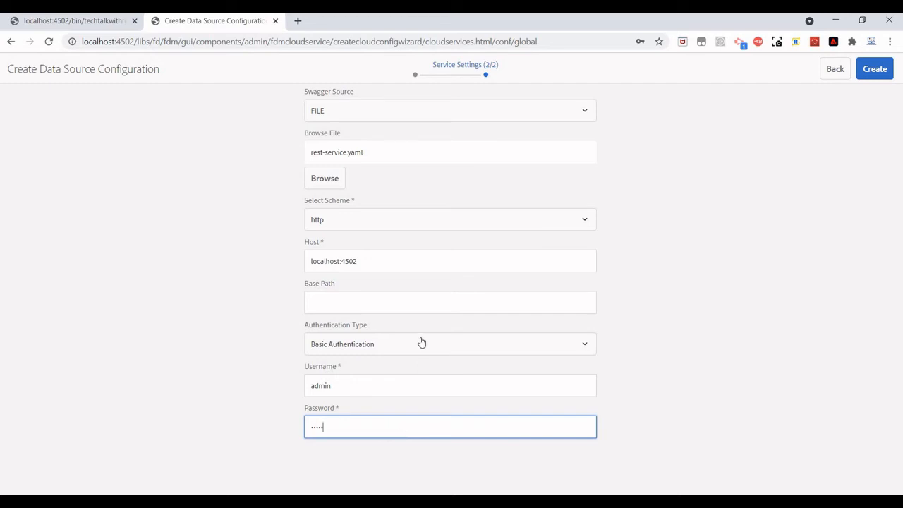
pyautogui.click(874, 69)
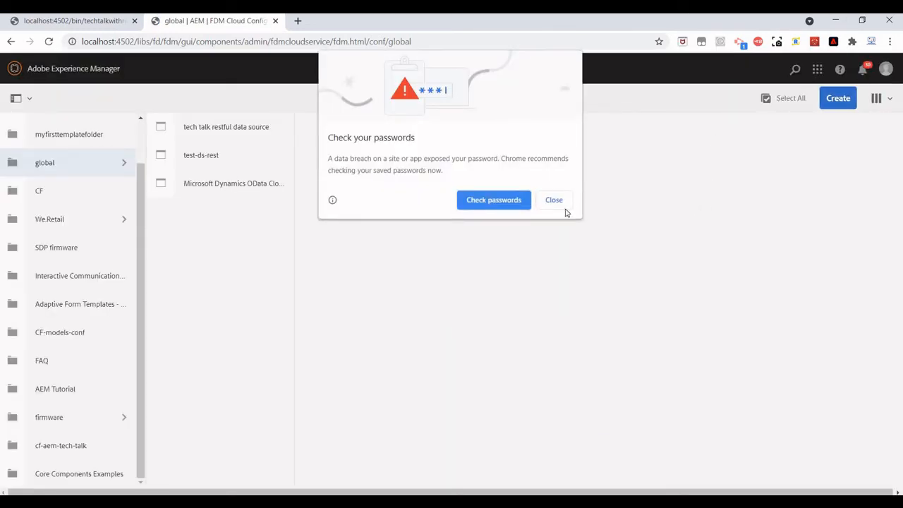
# Dismiss Chrome's password warning, glance at the slides, and return to the data source list.
pyautogui.click(550, 203)
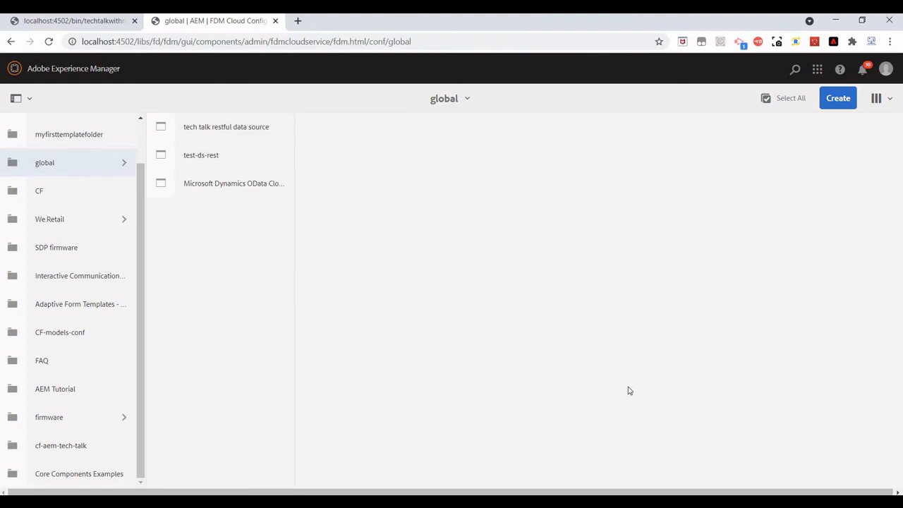
pyautogui.hotkey('alt', 'Tab')
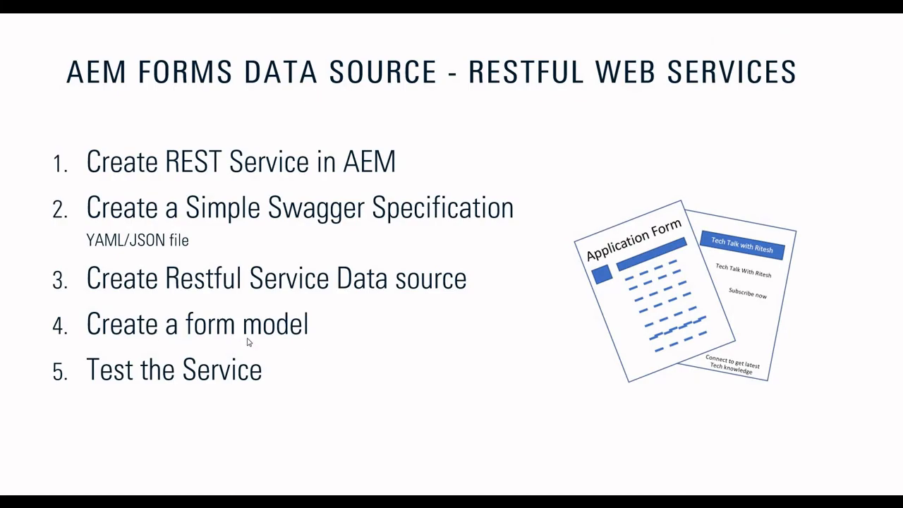
pyautogui.hotkey('alt', 'Tab')
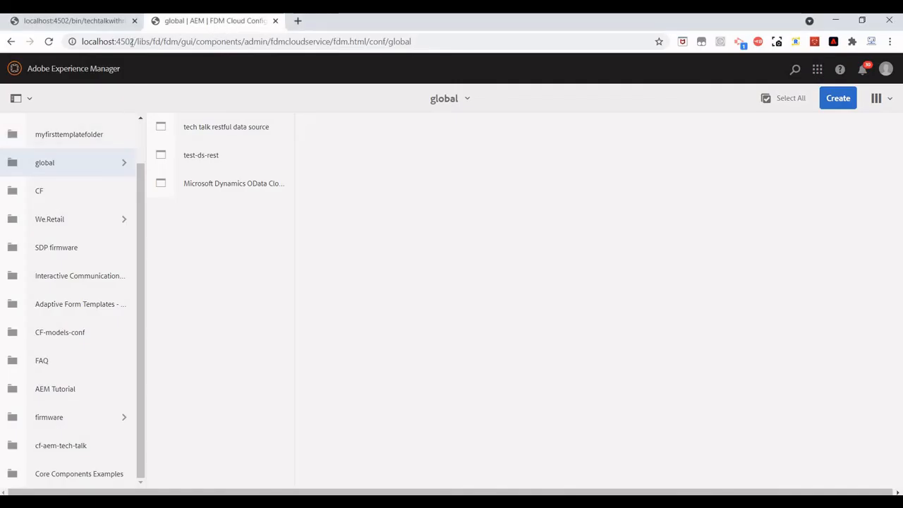
# Load the AEM start page in a new tab and go to Forms > Data Integrations.
pyautogui.click(298, 23)
pyautogui.write('lo')
pyautogui.press('Return')
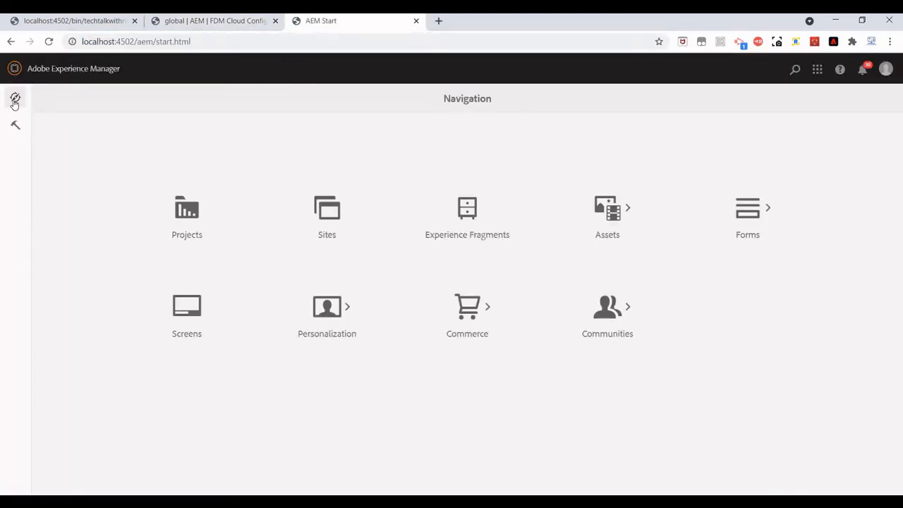
pyautogui.click(747, 211)
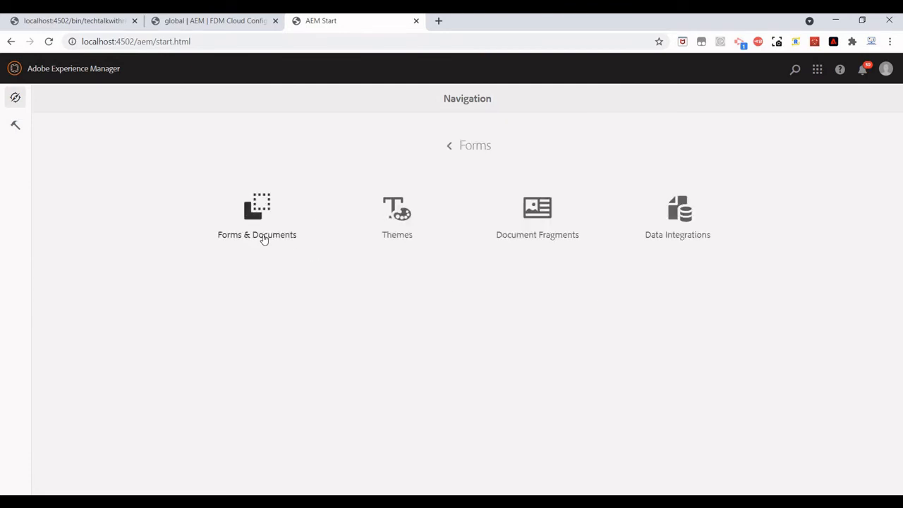
pyautogui.click(694, 235)
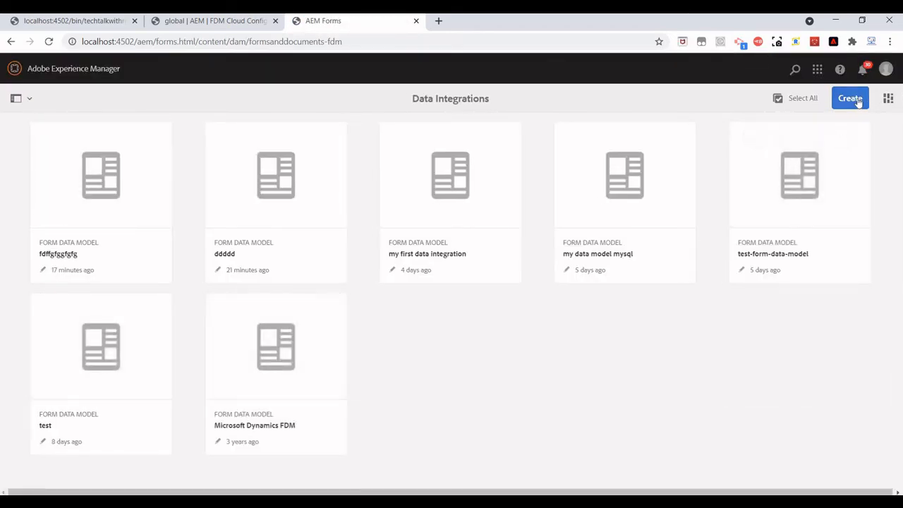
# Start a new form data model via Create > Form Data Model and focus its Title.
pyautogui.click(850, 98)
pyautogui.click(810, 127)
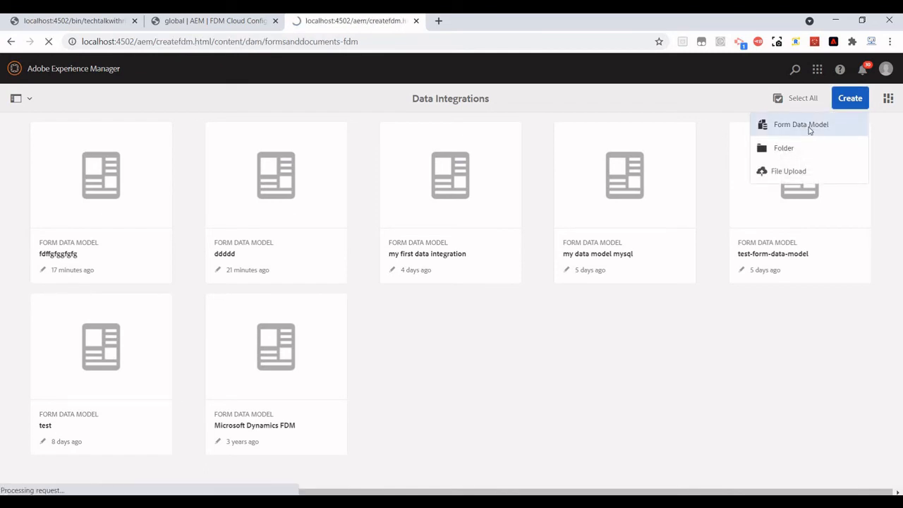
pyautogui.click(354, 116)
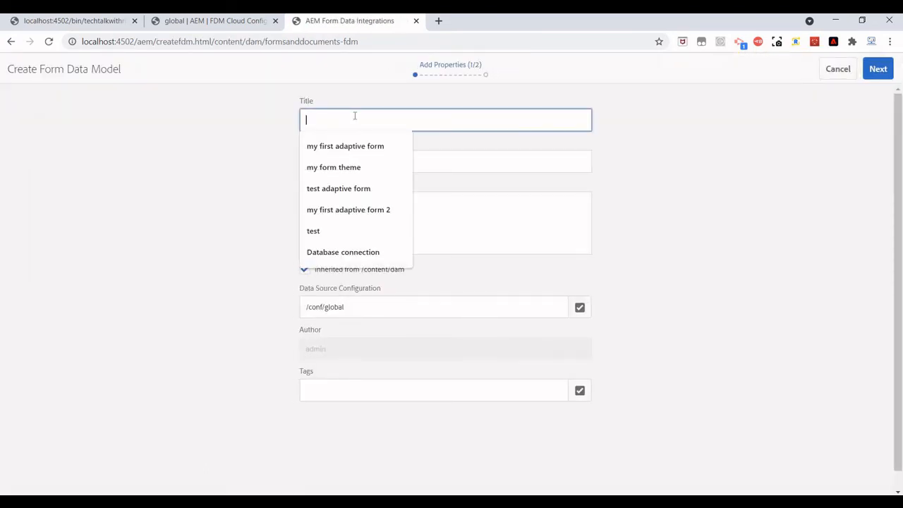
# Title the model 'tech talk with ritesh FDM' and advance to data source selection.
pyautogui.write('tech tal')
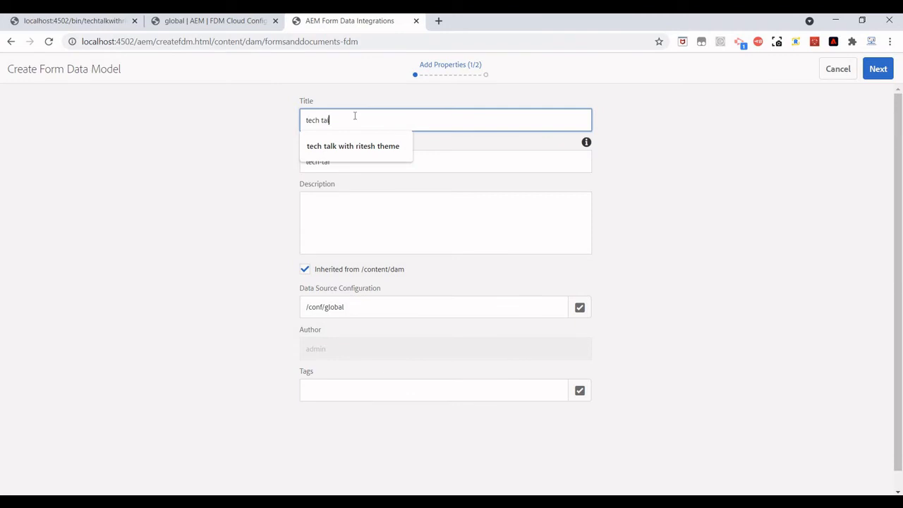
pyautogui.write('k with ritesh FDM')
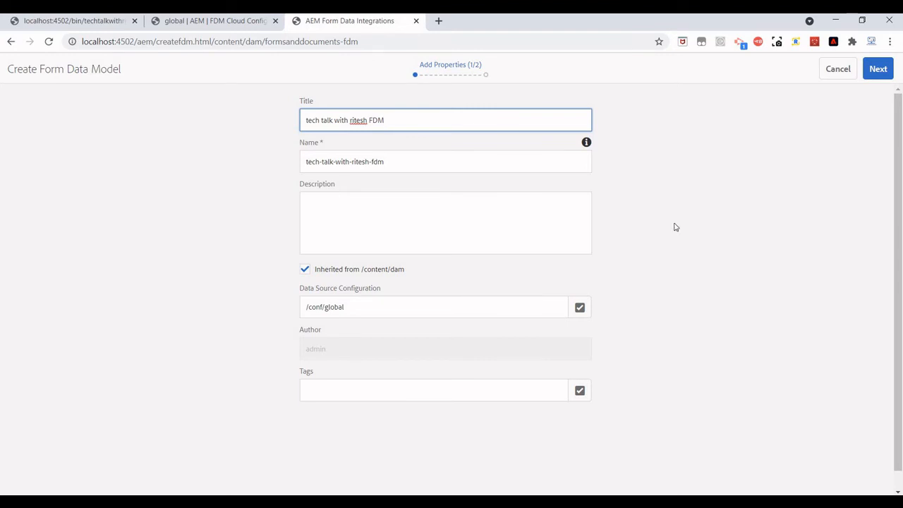
pyautogui.click(878, 70)
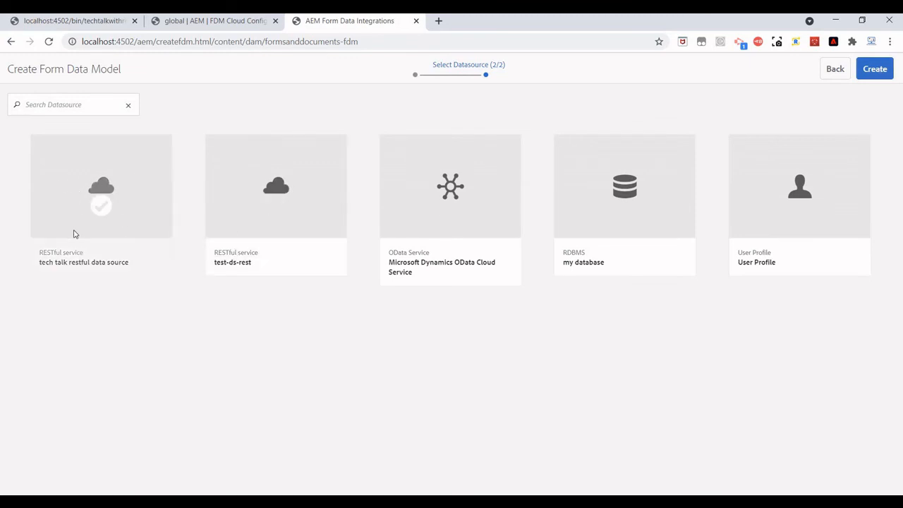
# Choose the tech talk restful data source and create the form data model.
pyautogui.click(103, 206)
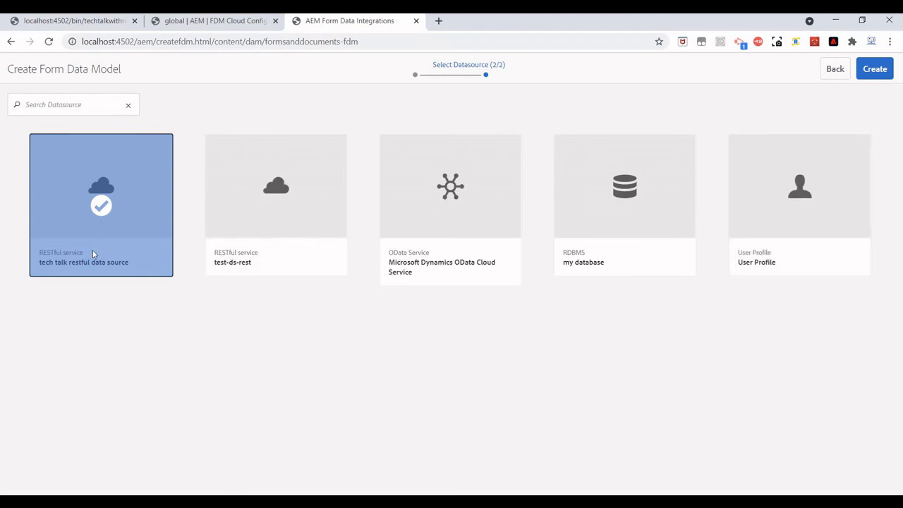
pyautogui.click(874, 69)
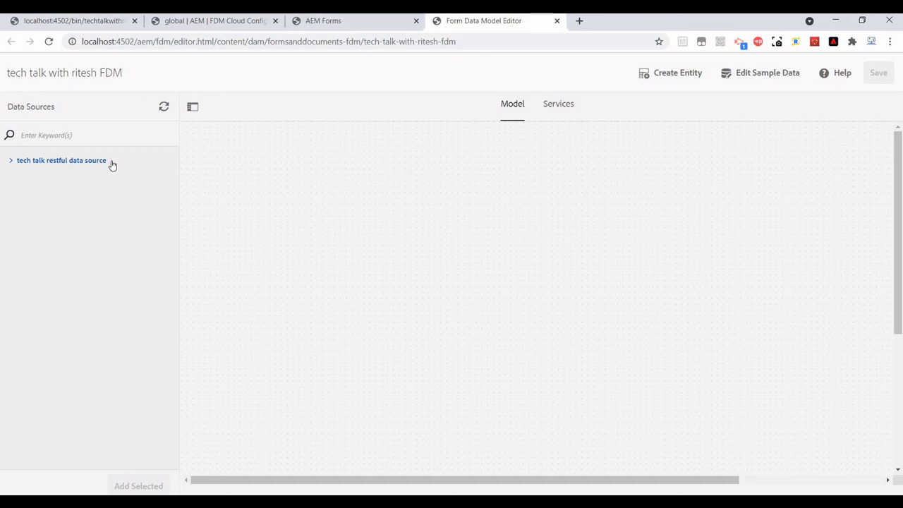
# Add the Kids entity (name, email, dob, gender, grade) and the GET kids service to the model.
pyautogui.click(11, 163)
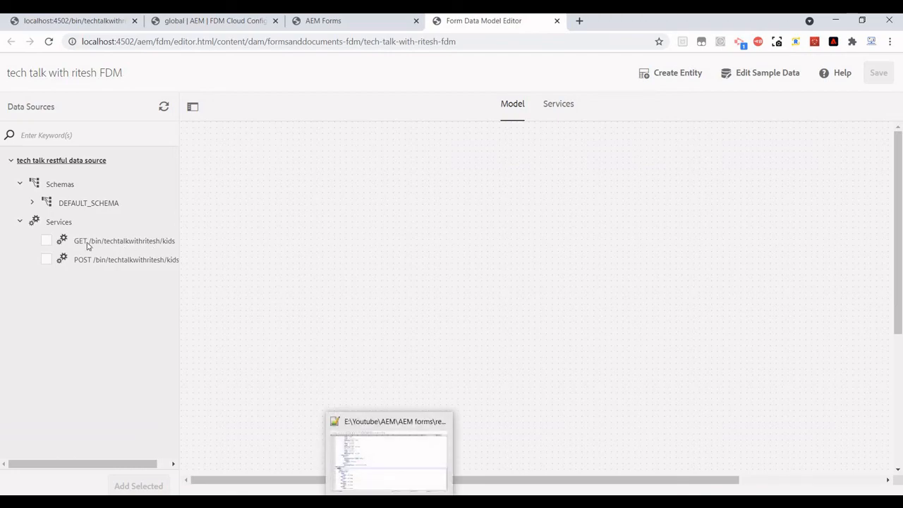
pyautogui.click(32, 203)
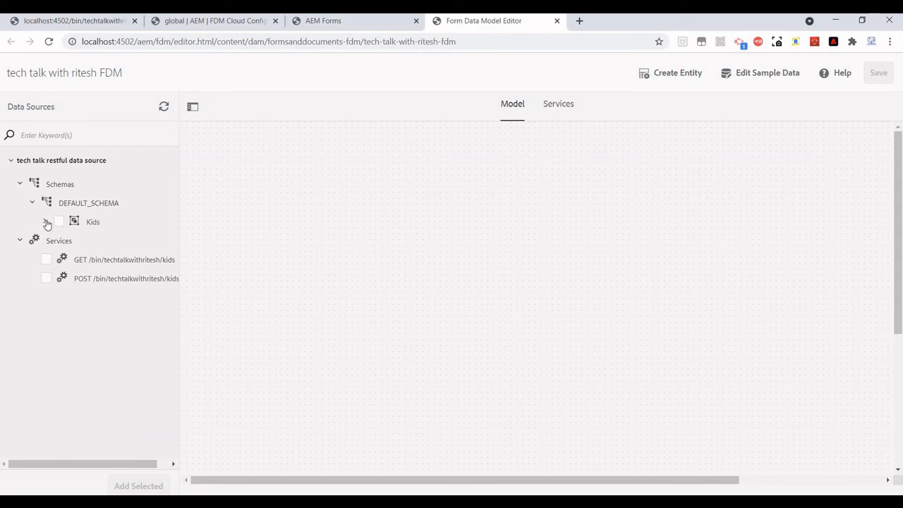
pyautogui.click(46, 223)
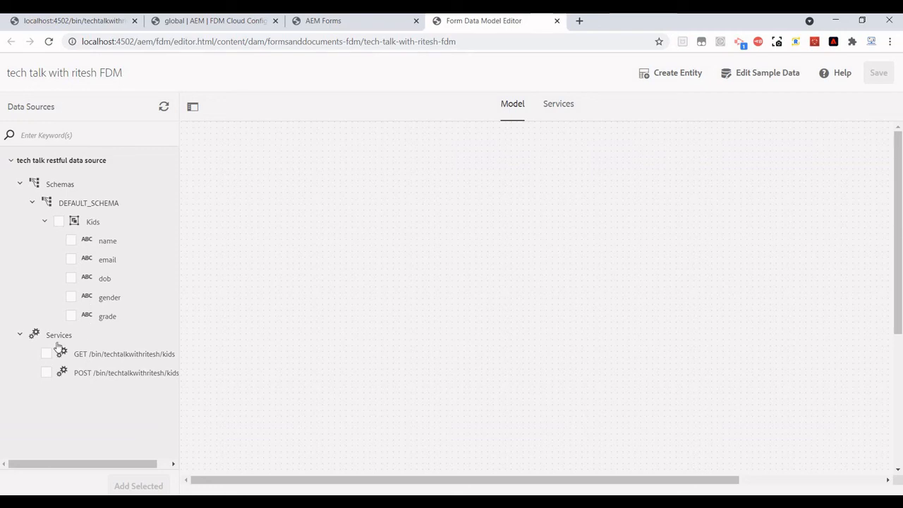
pyautogui.click(59, 223)
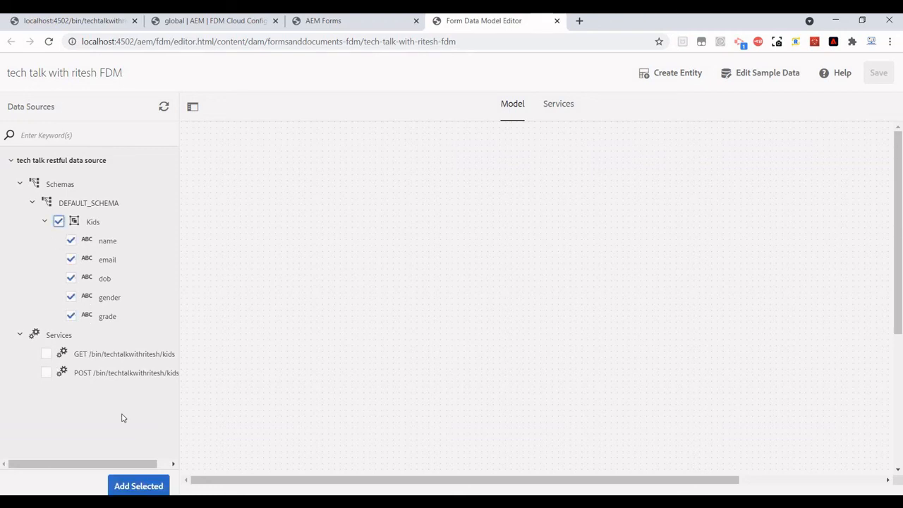
pyautogui.click(46, 353)
pyautogui.click(131, 486)
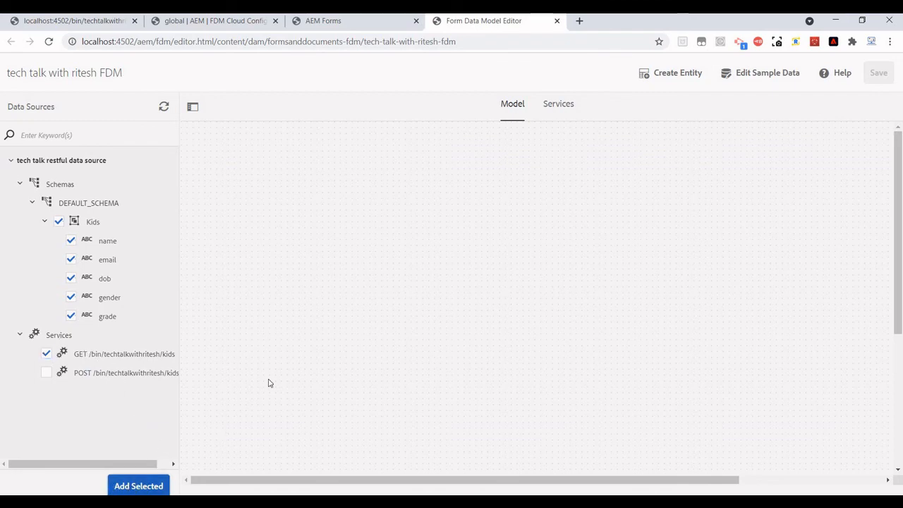
# Review the GET kids service's properties in the model's Services list.
pyautogui.click(558, 104)
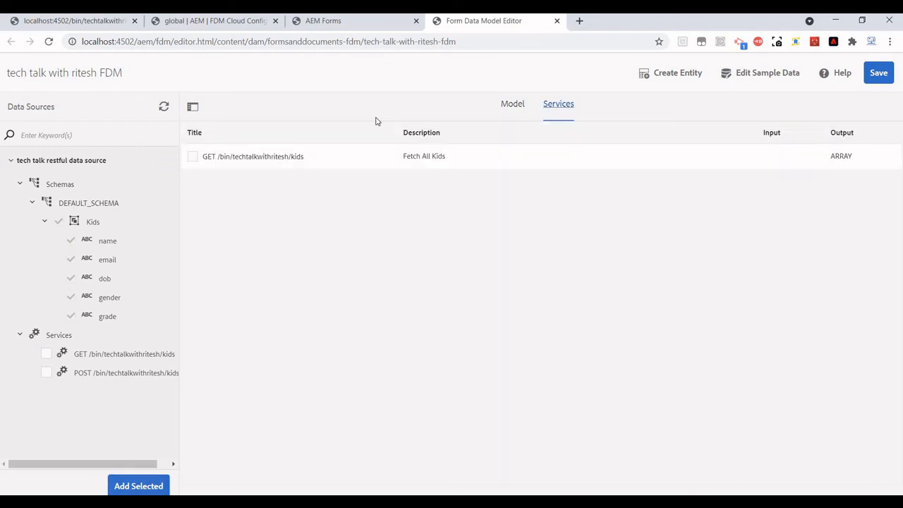
pyautogui.click(191, 157)
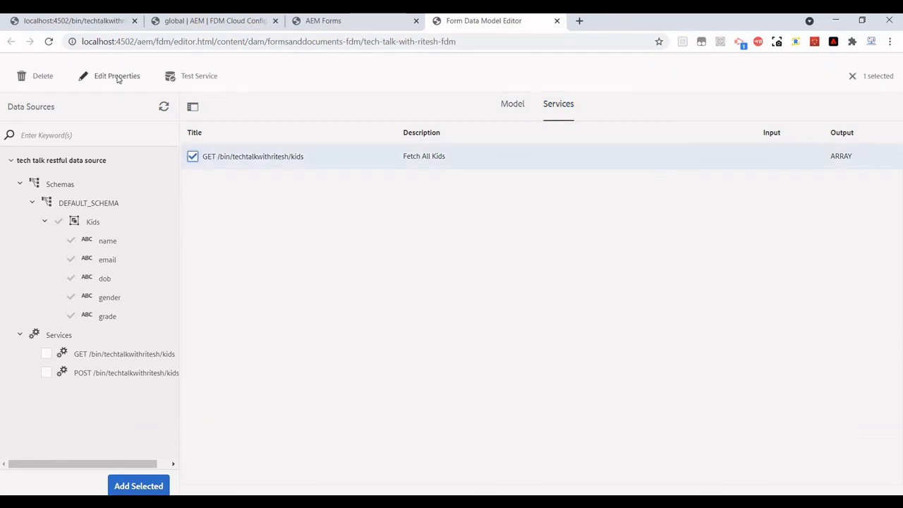
pyautogui.click(117, 76)
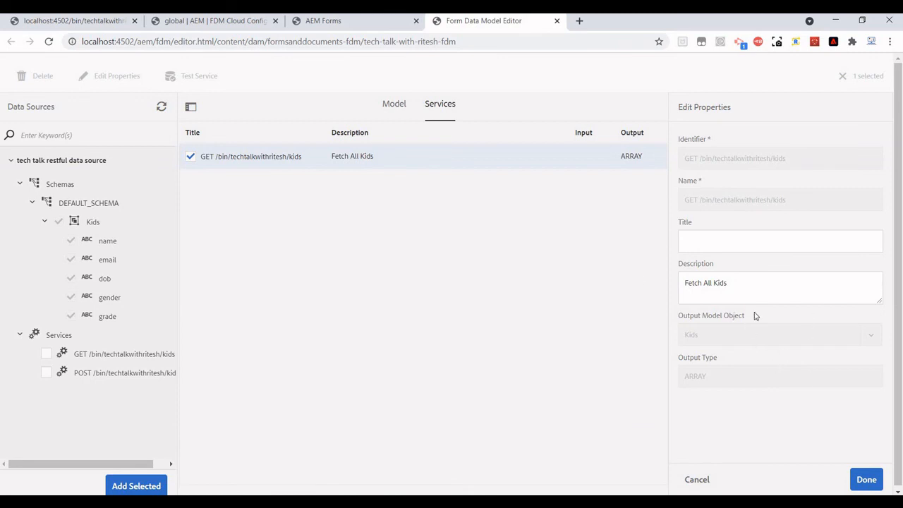
pyautogui.click(866, 479)
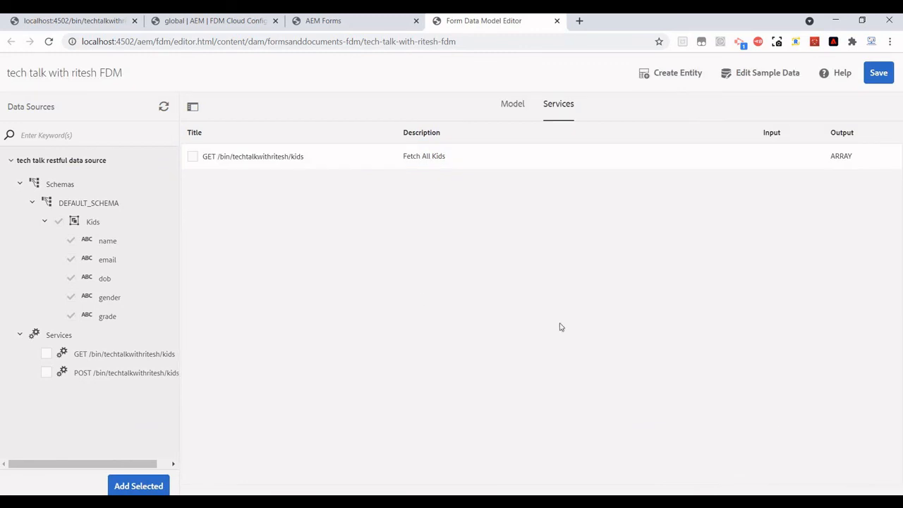
# Save the tech talk with ritesh FDM model after the test attempt reports it unsaved.
pyautogui.click(193, 156)
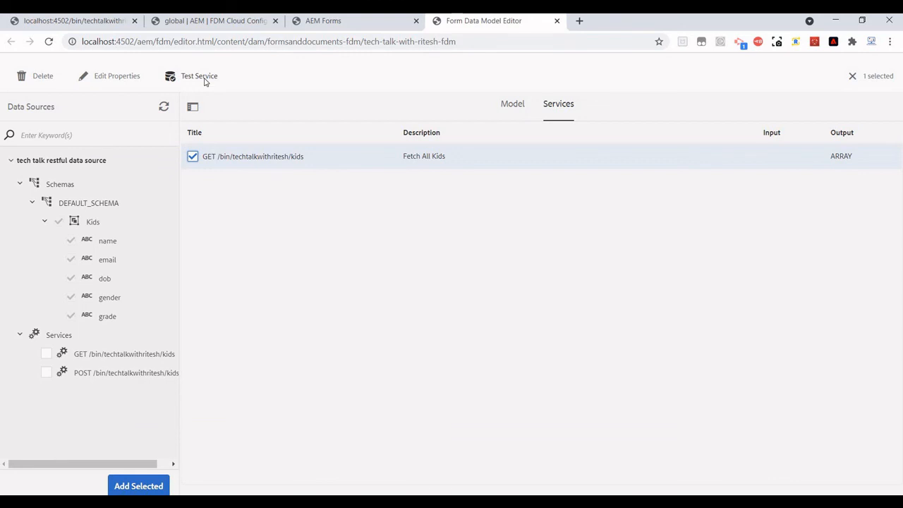
pyautogui.click(205, 81)
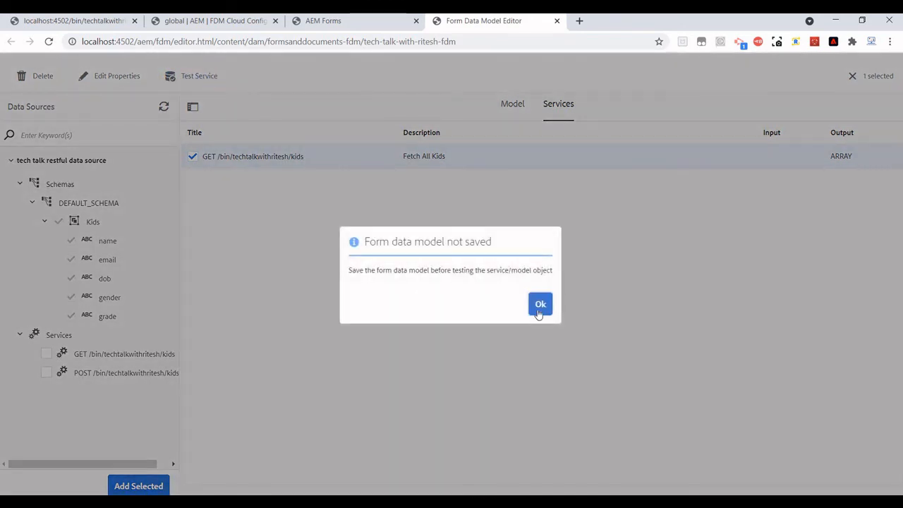
pyautogui.click(540, 304)
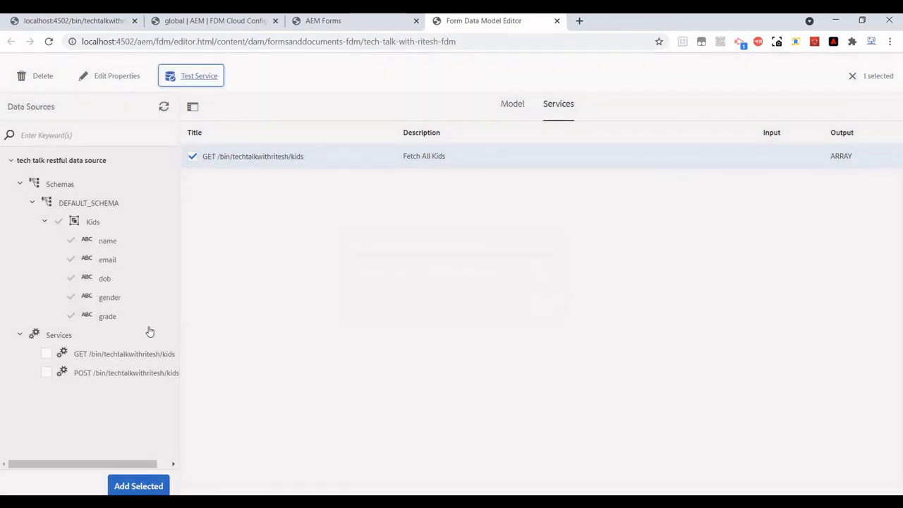
pyautogui.click(854, 79)
pyautogui.click(881, 76)
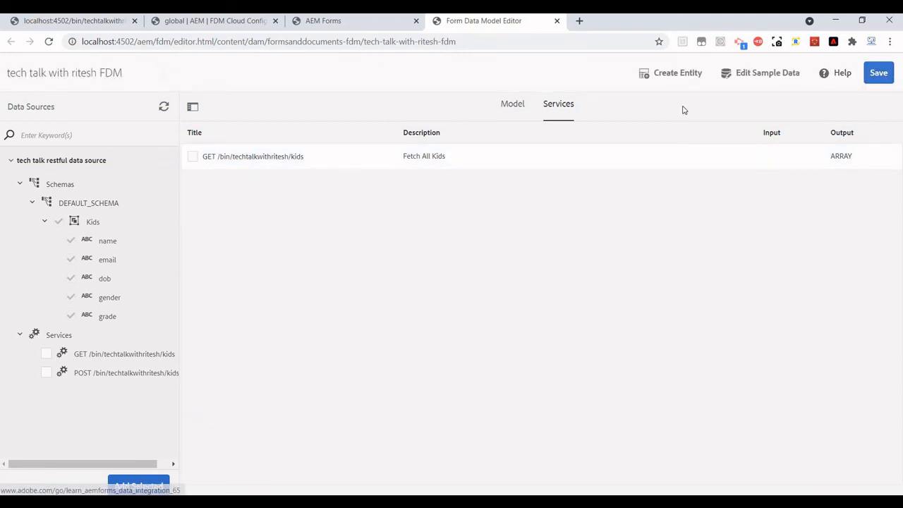
# Test the GET kids service, confirming it returns three kid records as JSON.
pyautogui.click(193, 155)
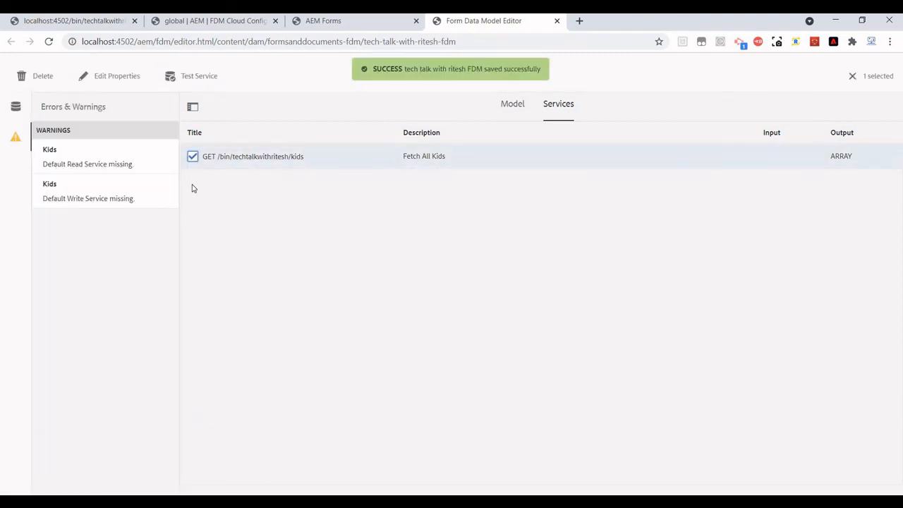
pyautogui.click(197, 79)
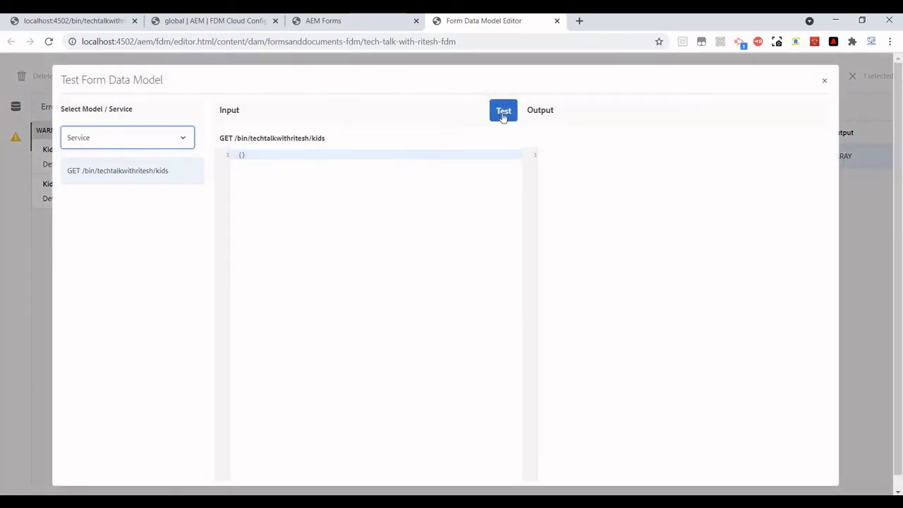
pyautogui.click(503, 116)
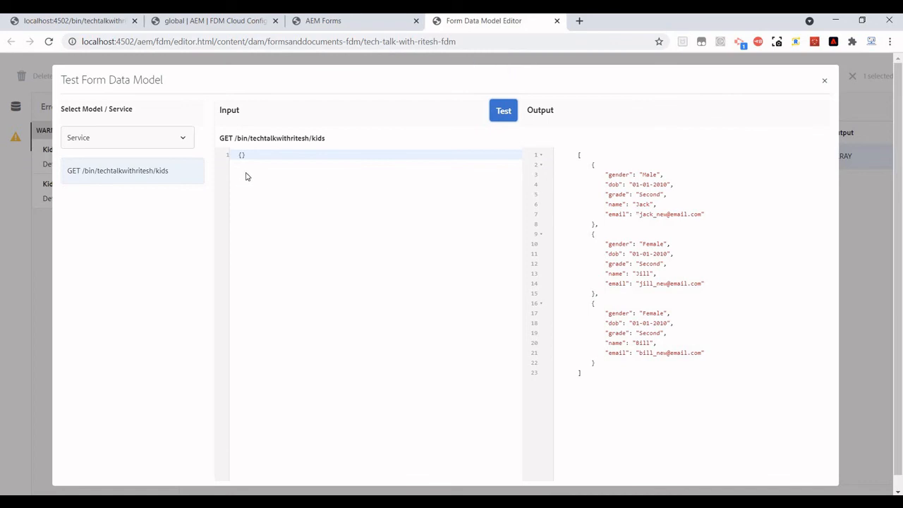
pyautogui.click(825, 83)
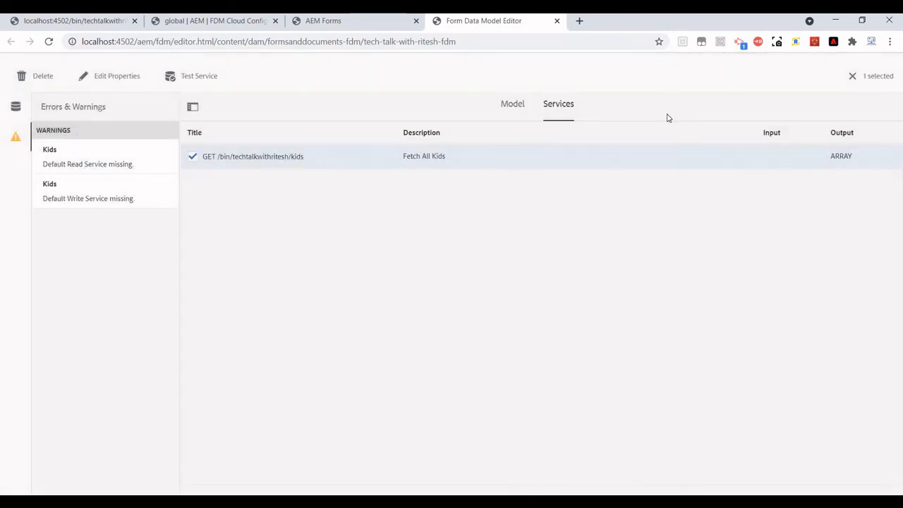